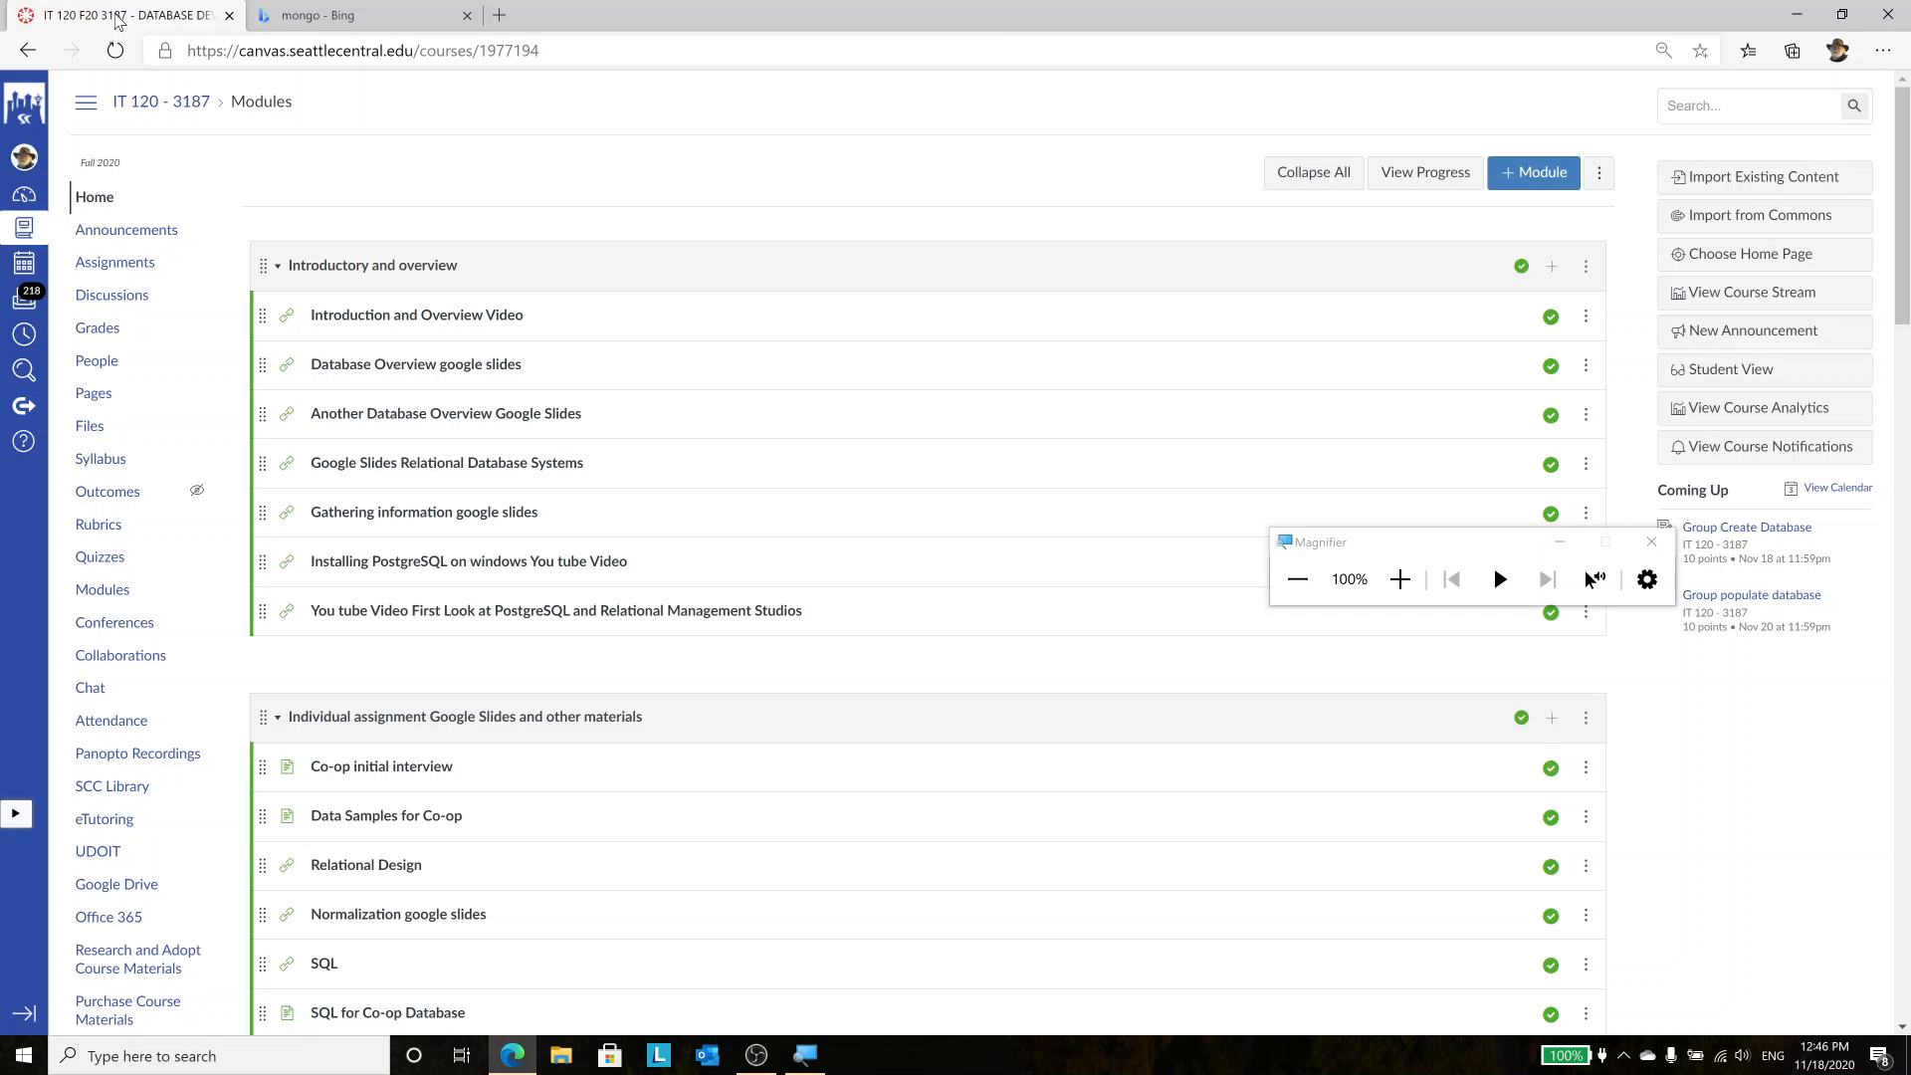
Return to the 'mongo' Bing results and follow mongodb.com's Community Server link to its download page
scroll(1907, 585, "down", 4)
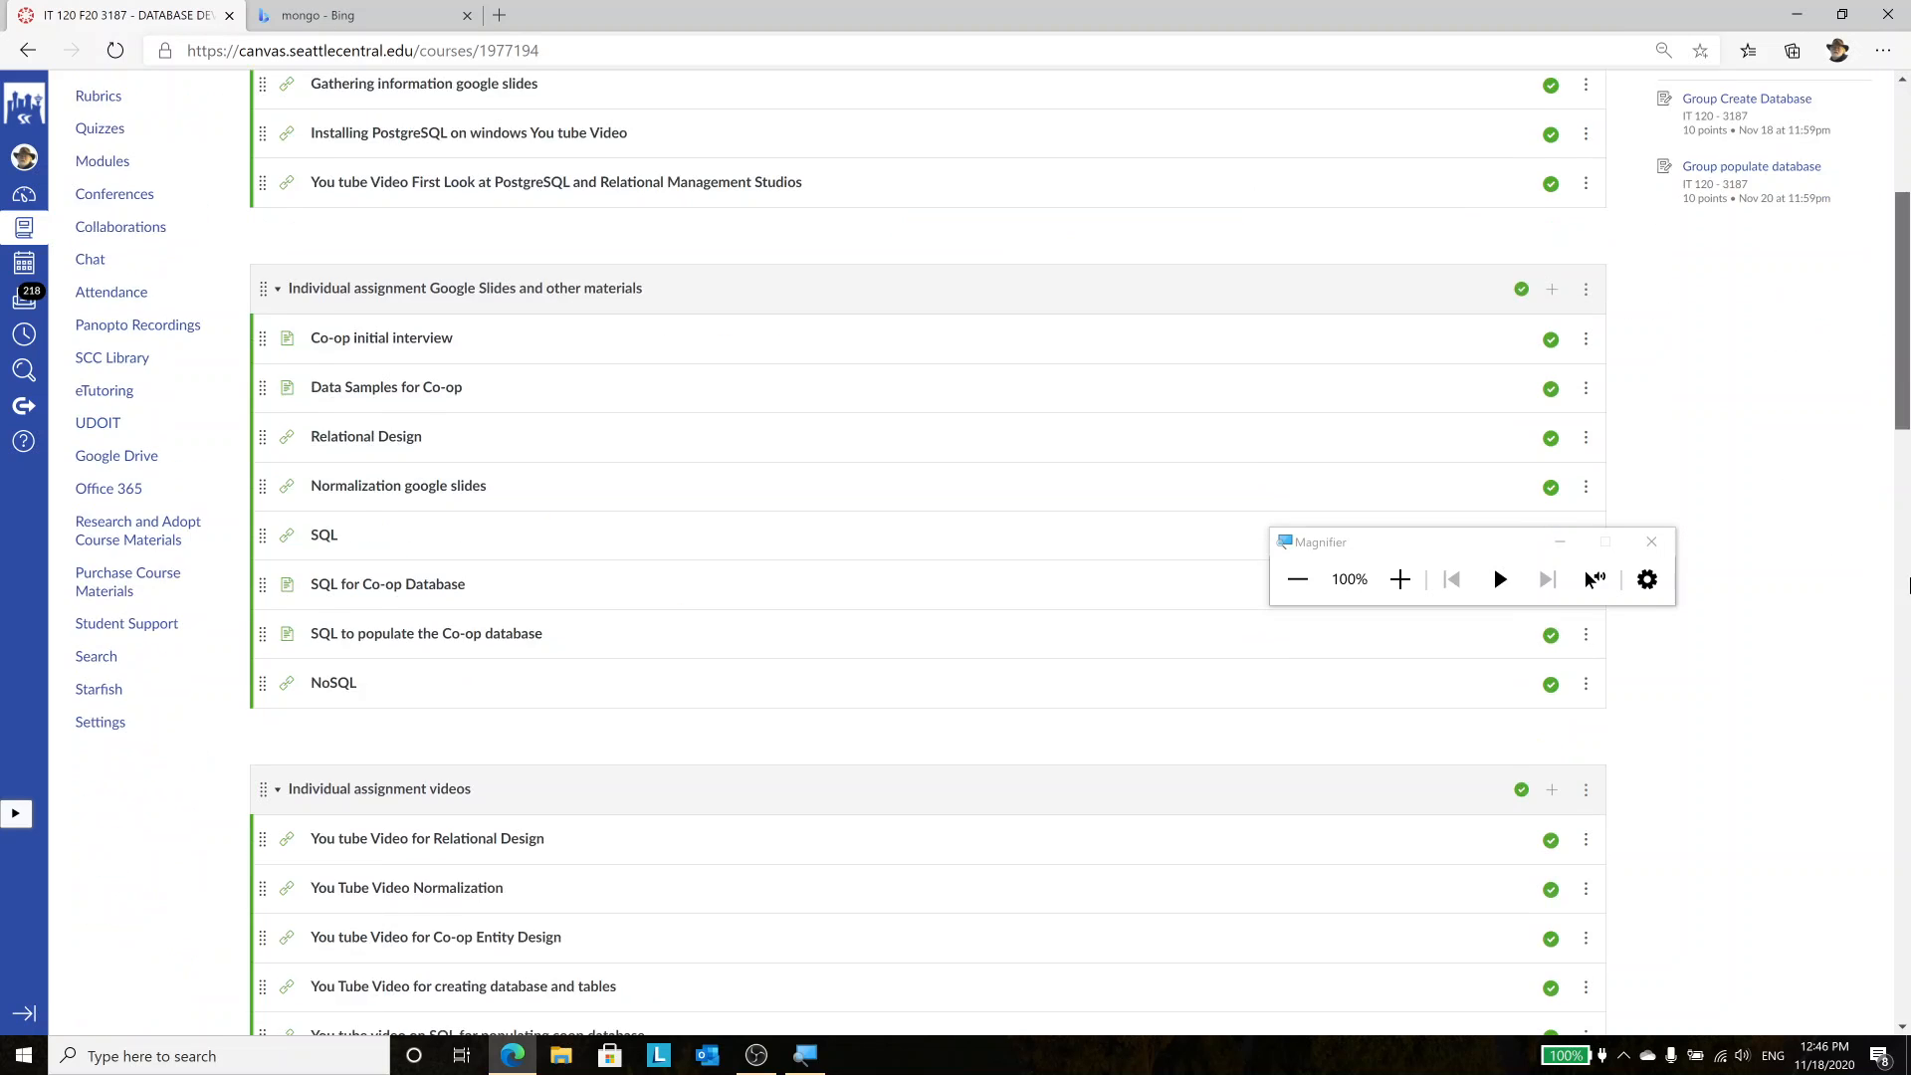
left_click_drag(1909, 586, 1897, 80)
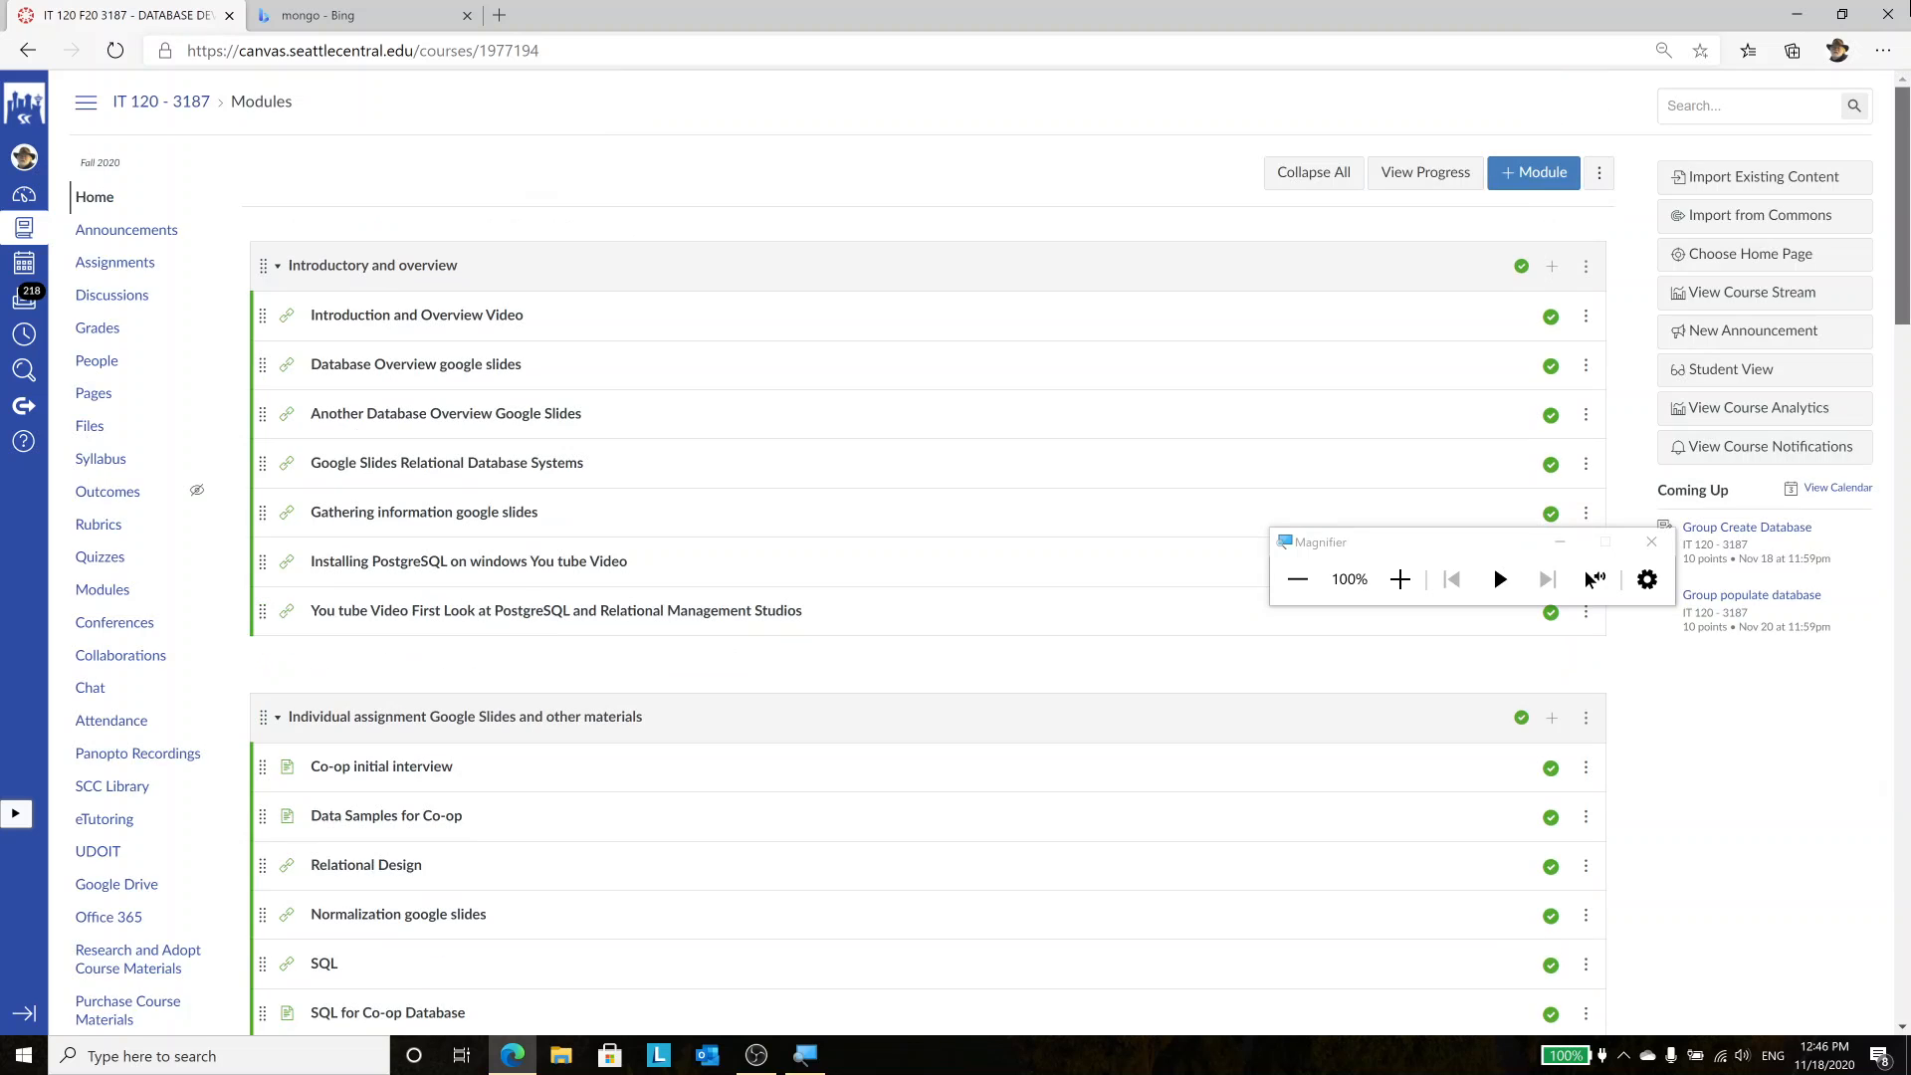
left_click(366, 18)
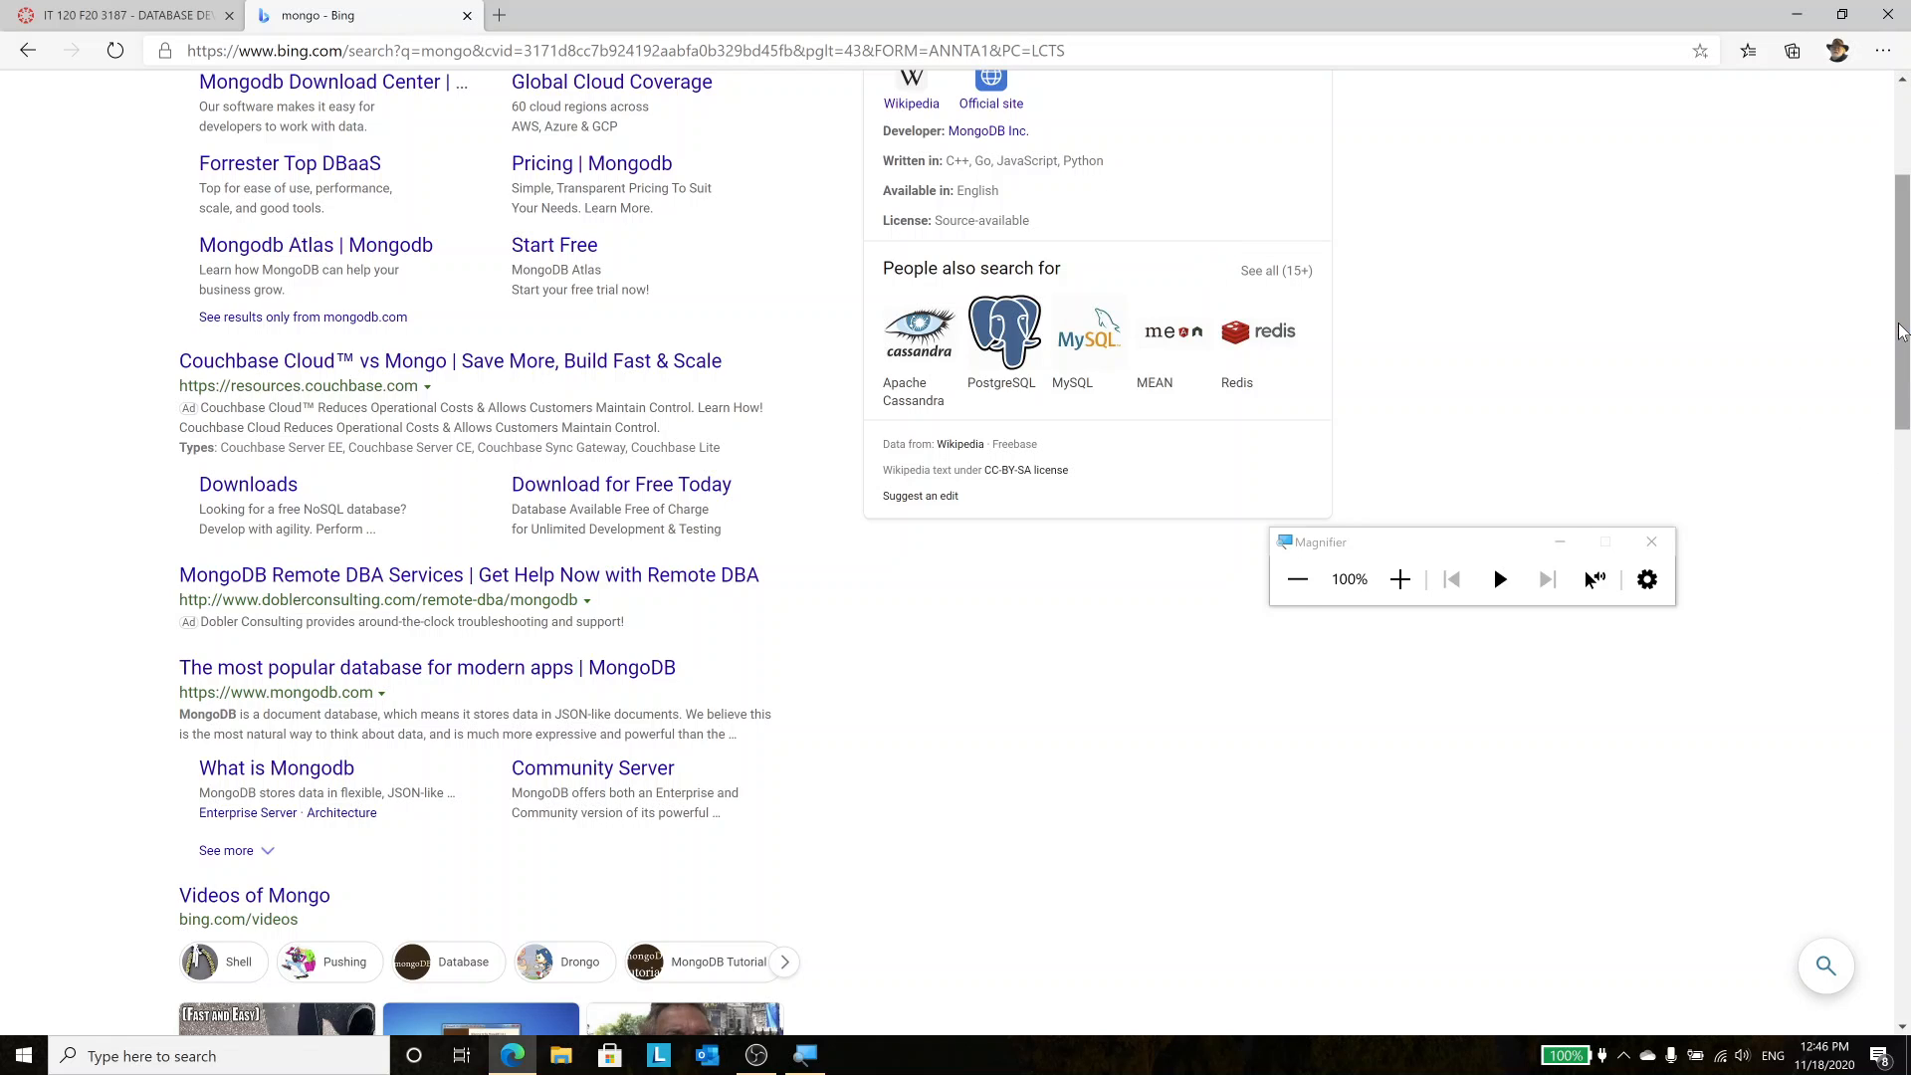
left_click_drag(1901, 331, 1900, 245)
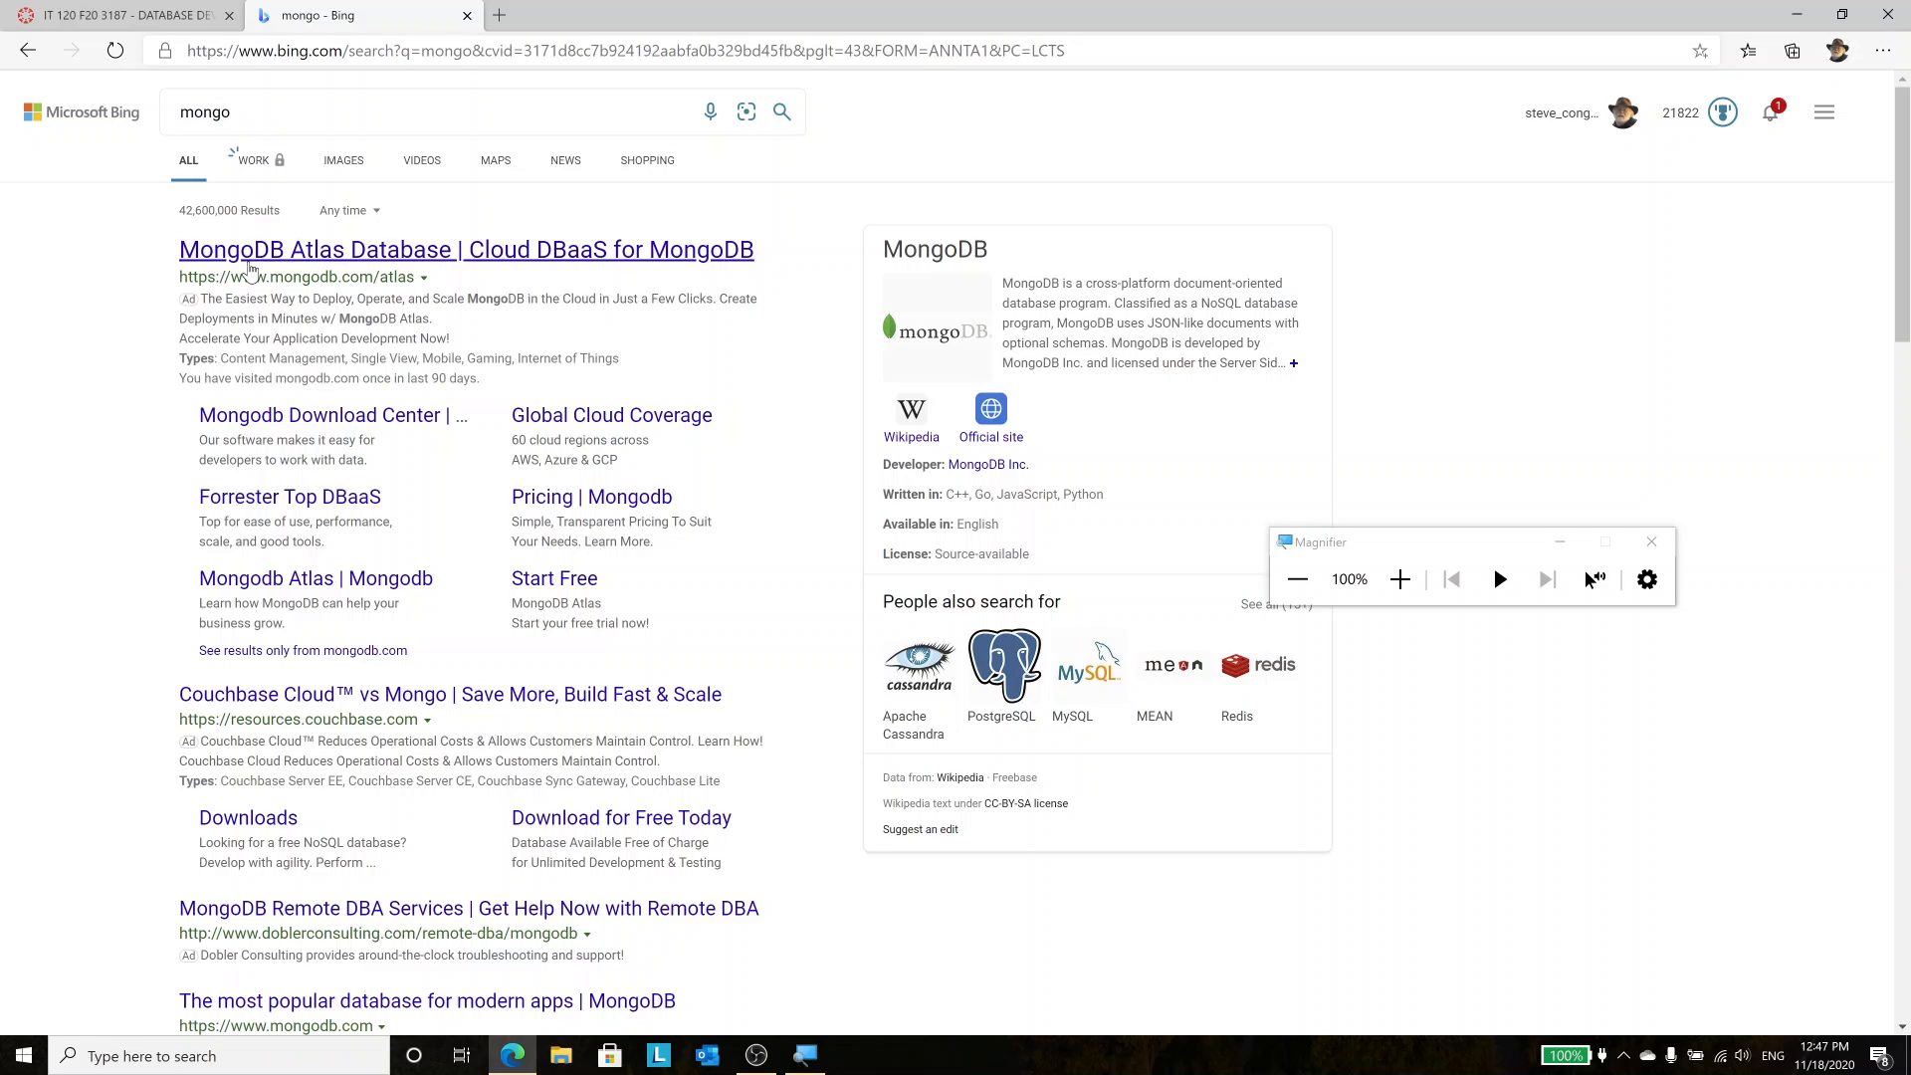
left_click(250, 263)
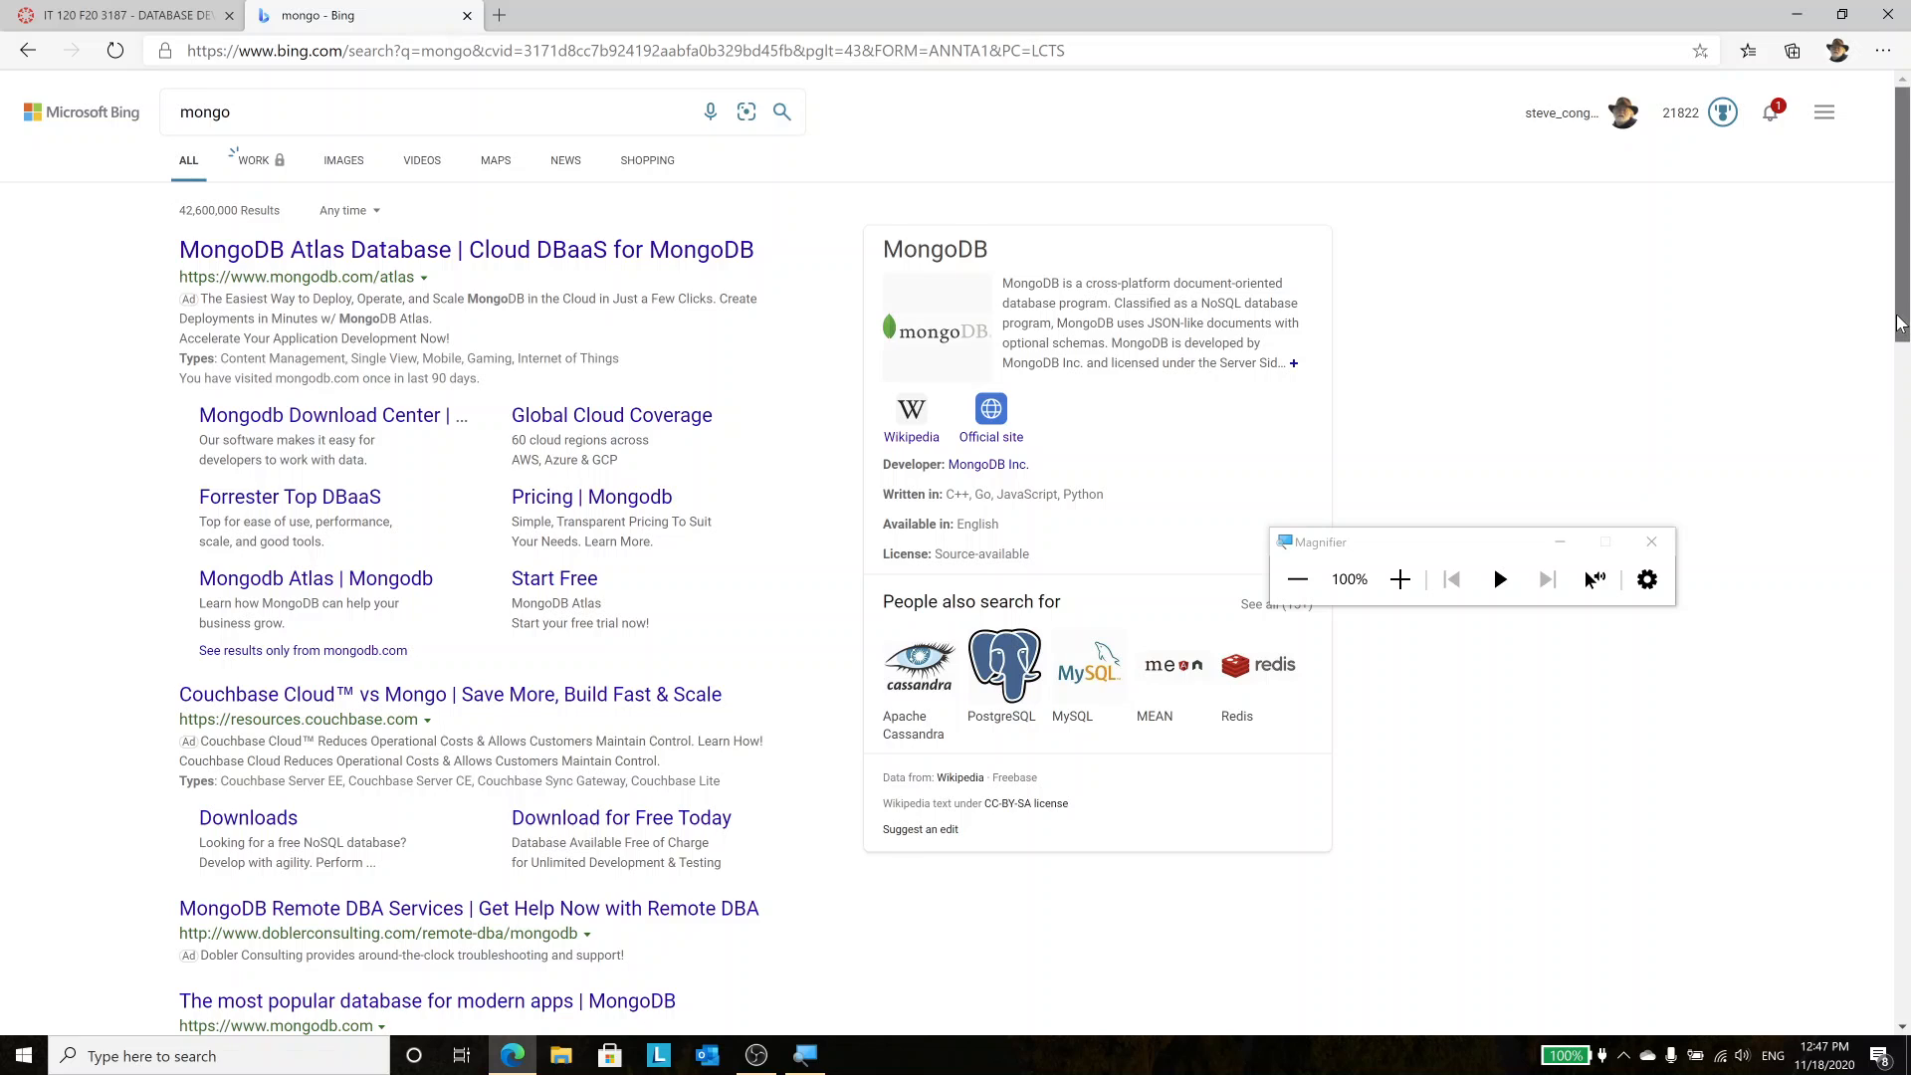
scroll(1899, 323, "down", 5)
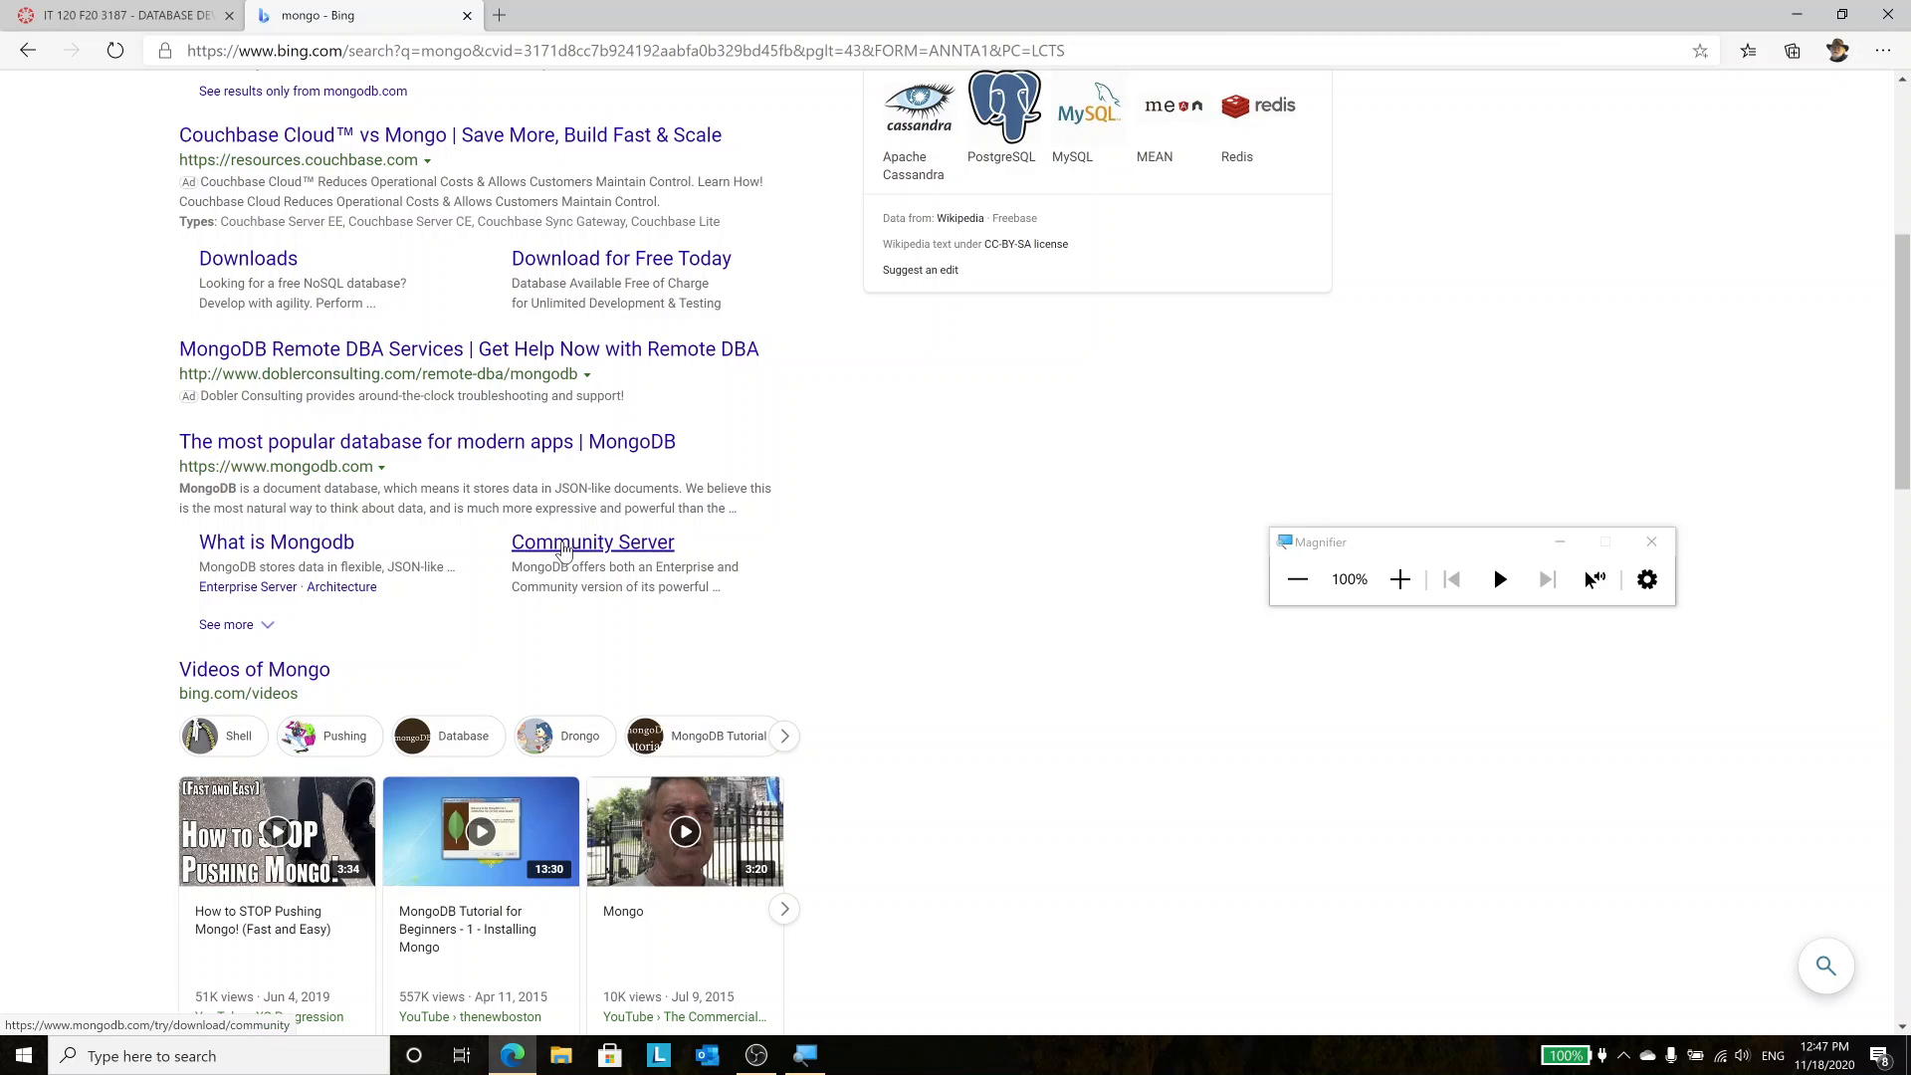
left_click(563, 545)
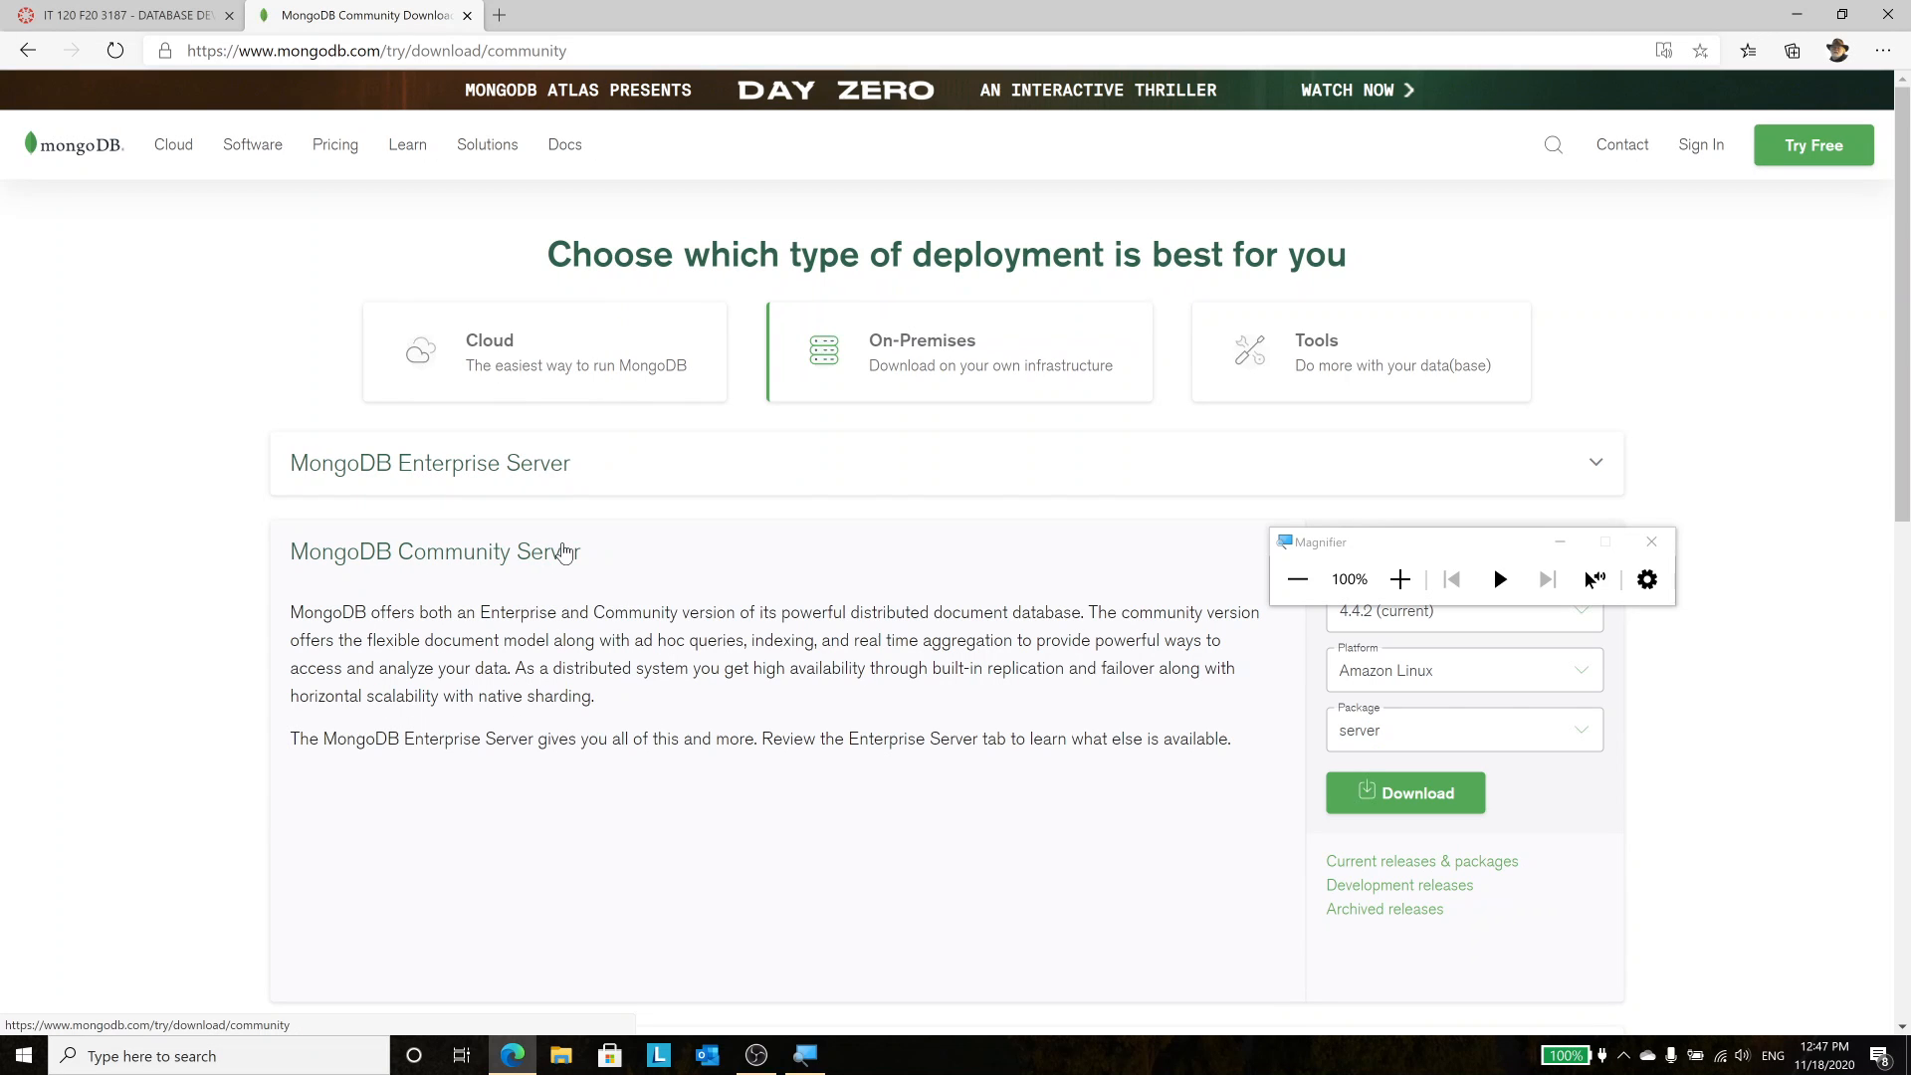
Download the Community Server 4.4.2 Windows msi installer (217 MB)
left_click(1559, 544)
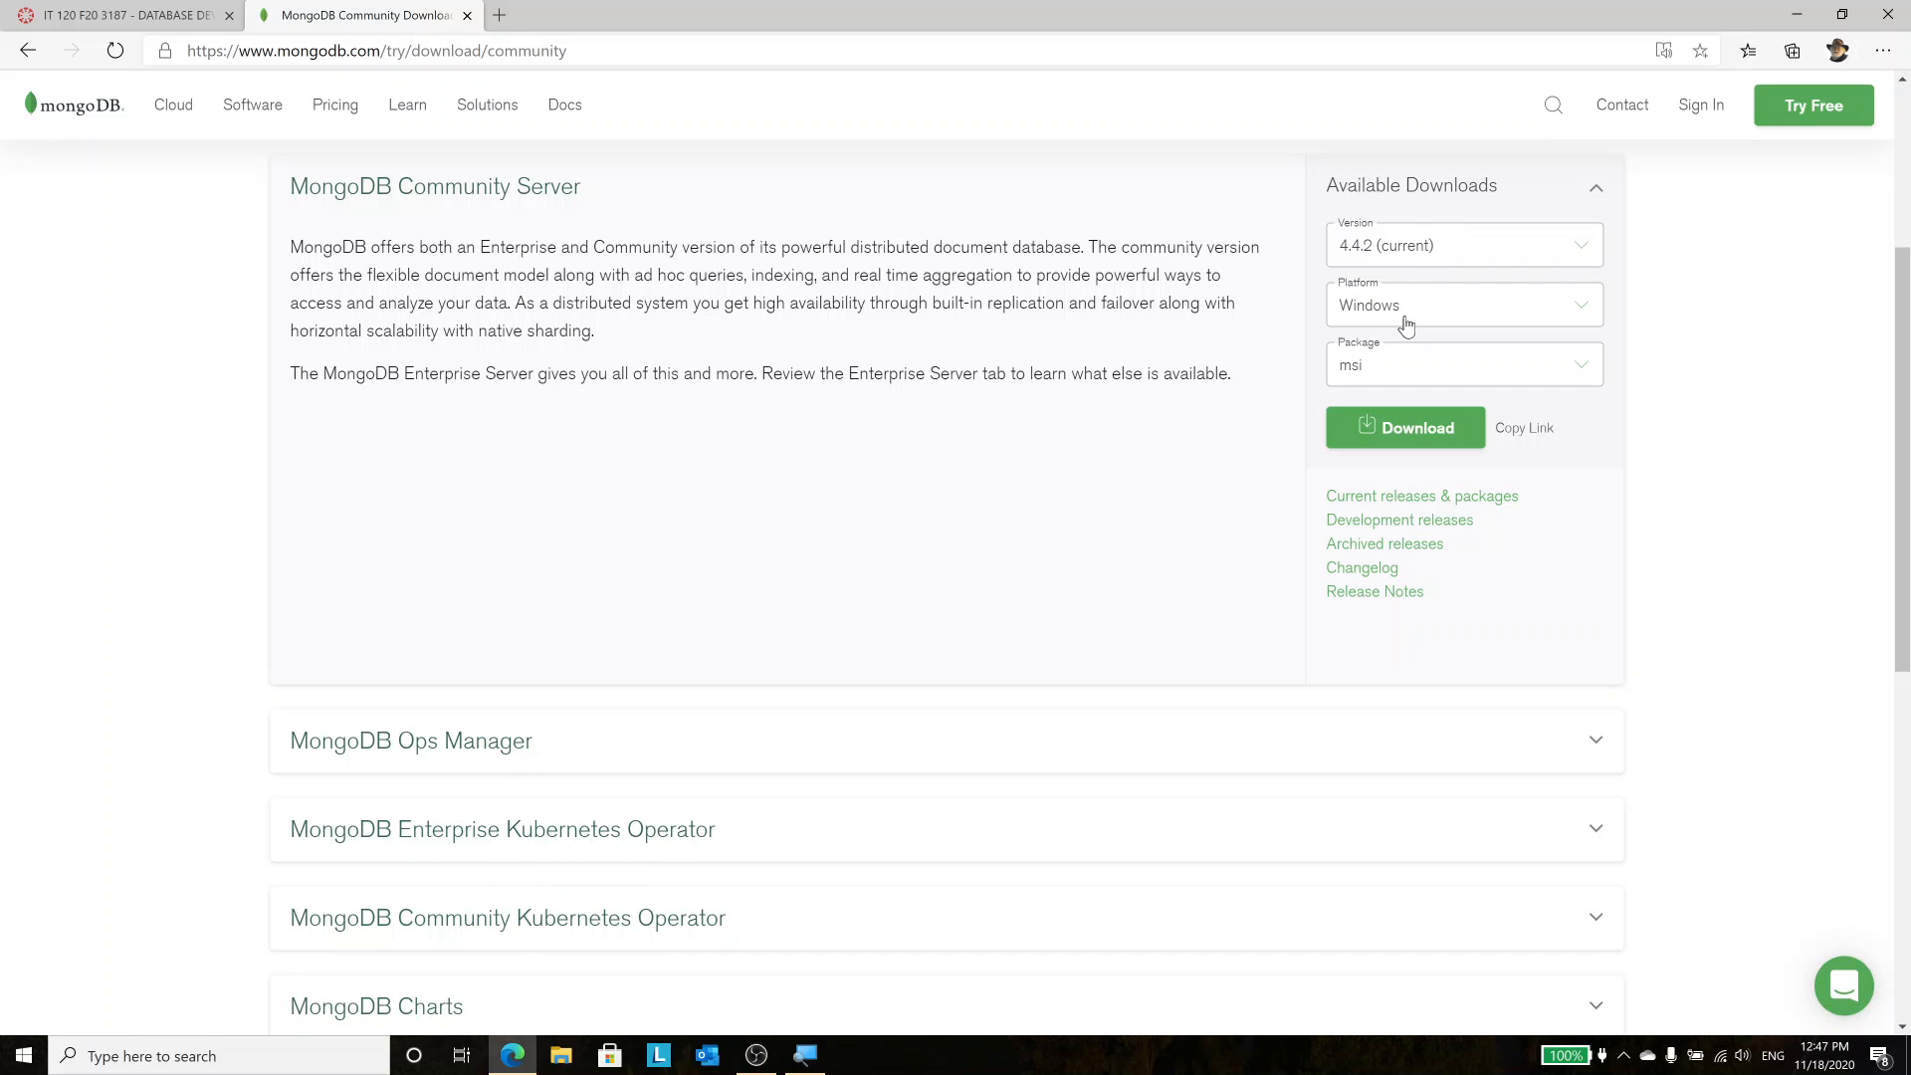
left_click(1399, 431)
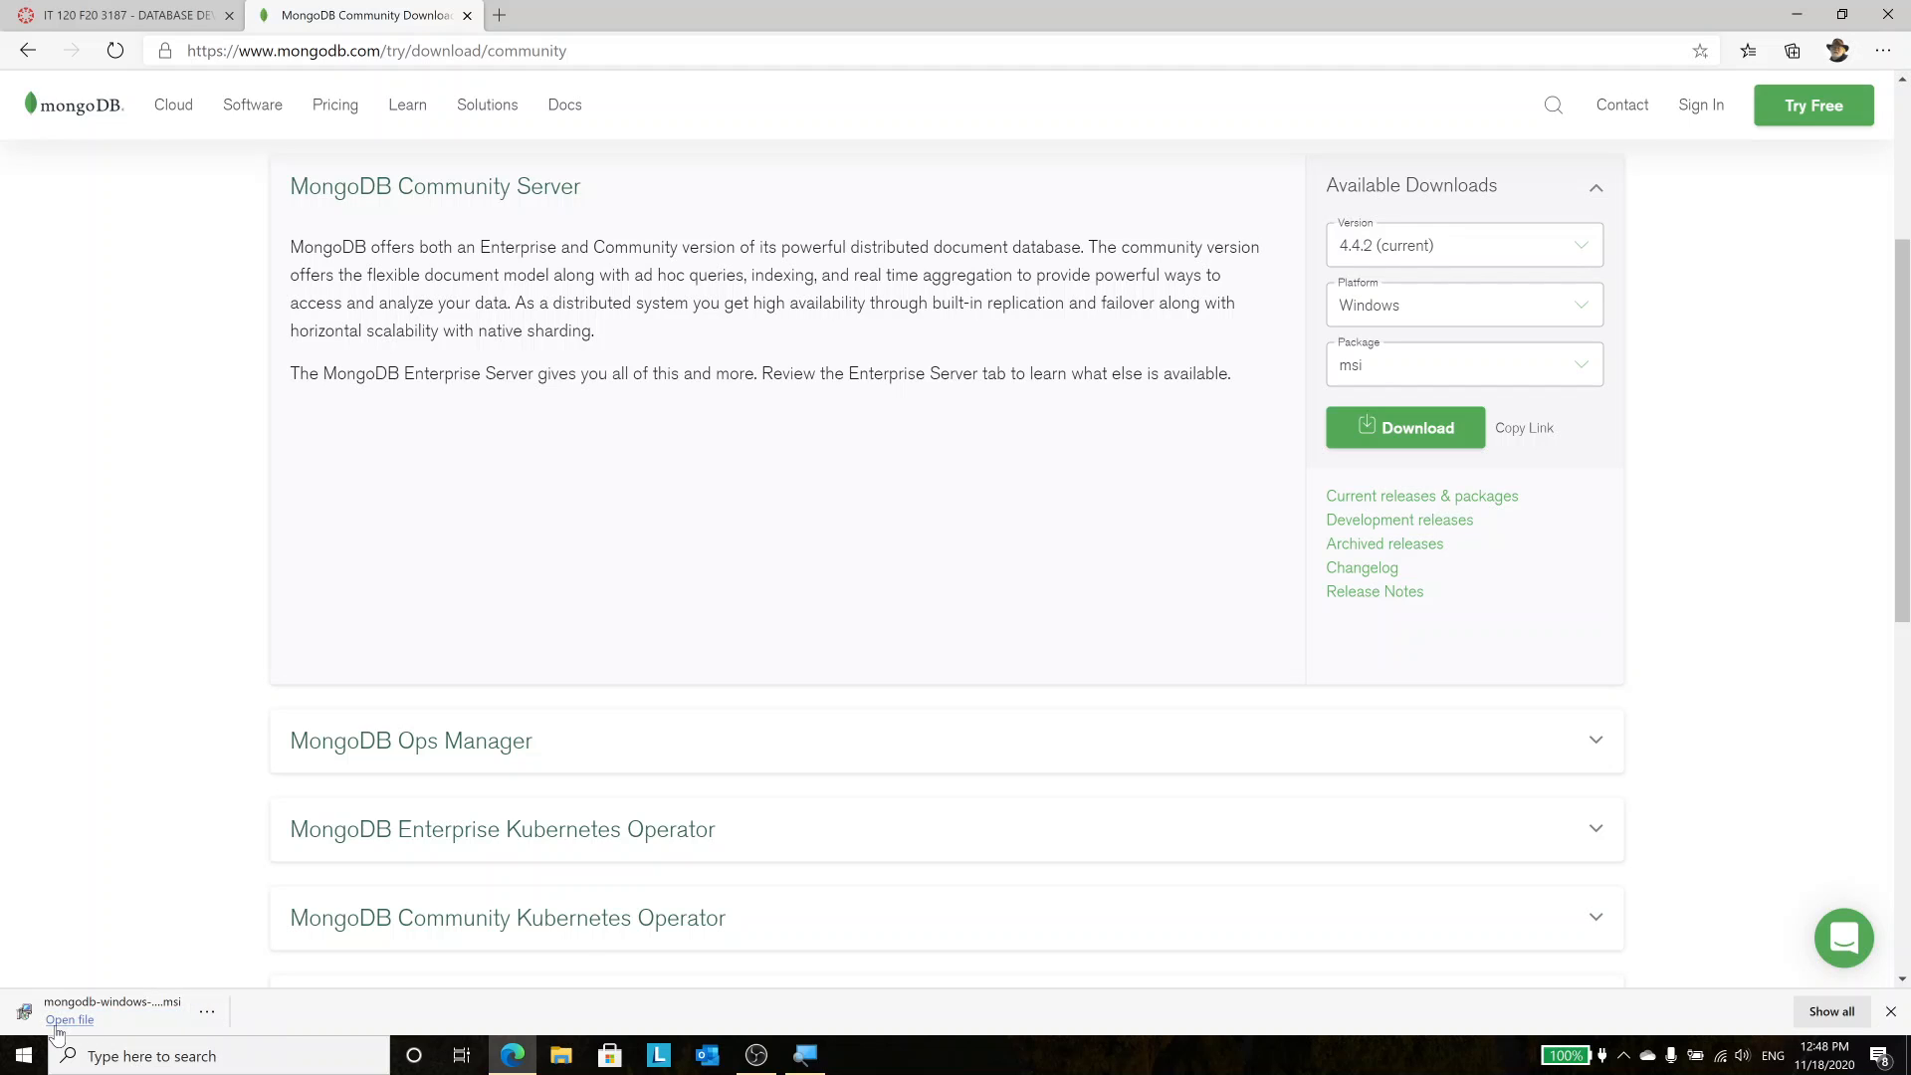
Launch the downloaded MongoDB msi, magnify the screen to 150%, and pass the wizard's Welcome page
left_click(64, 1021)
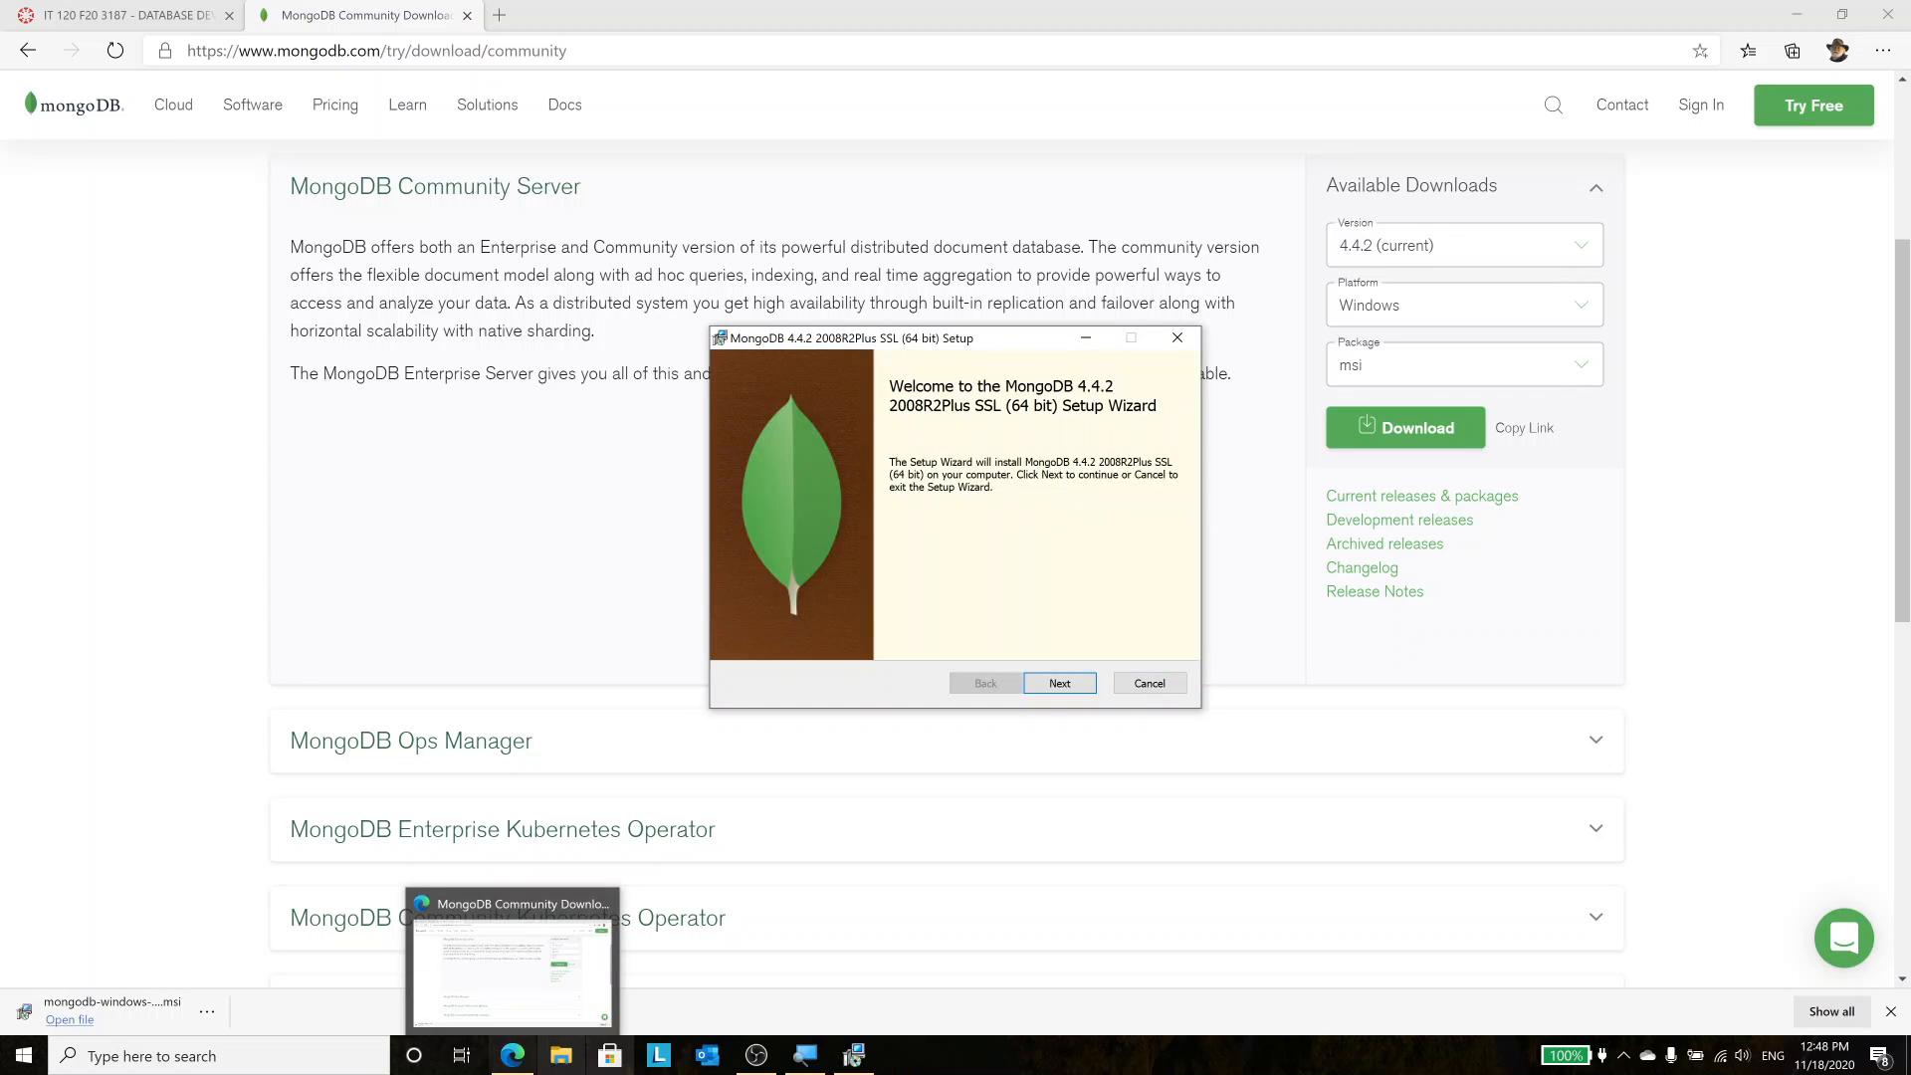
left_click(806, 1062)
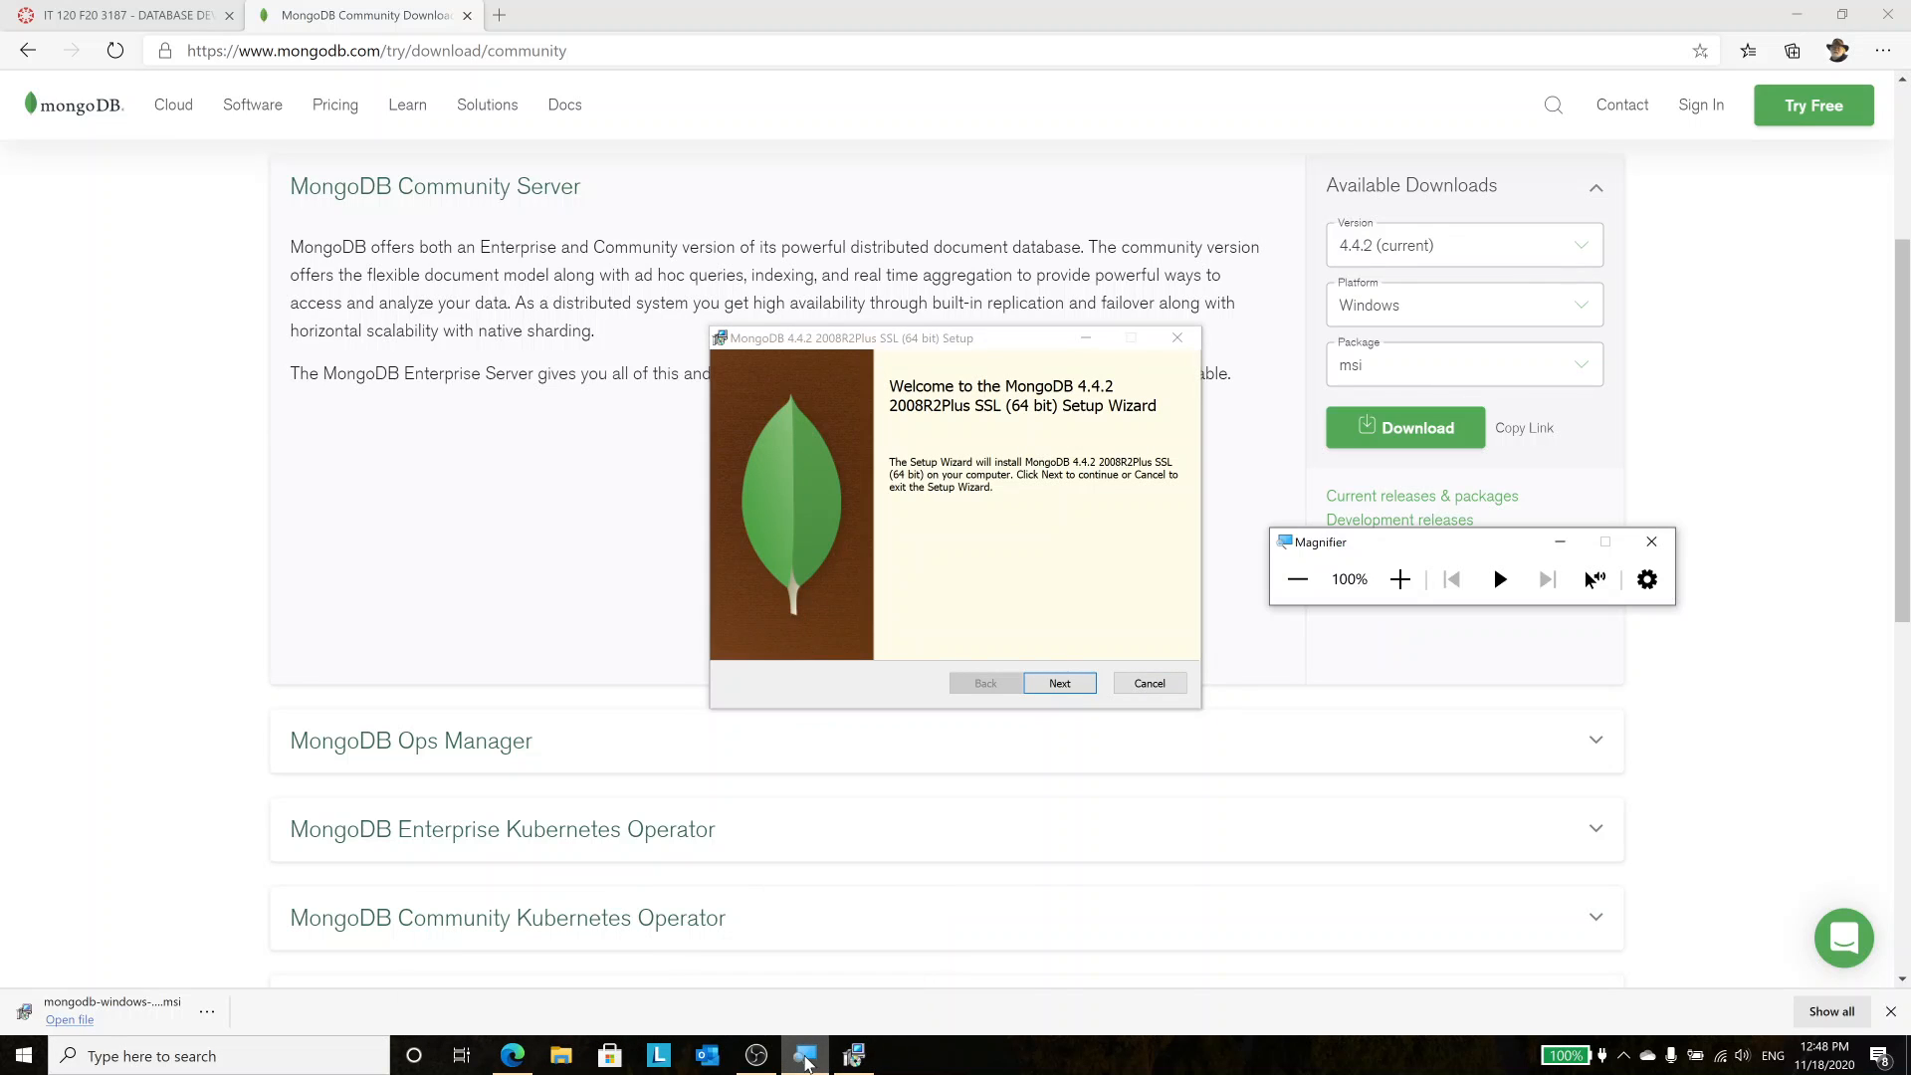
left_click(1401, 578)
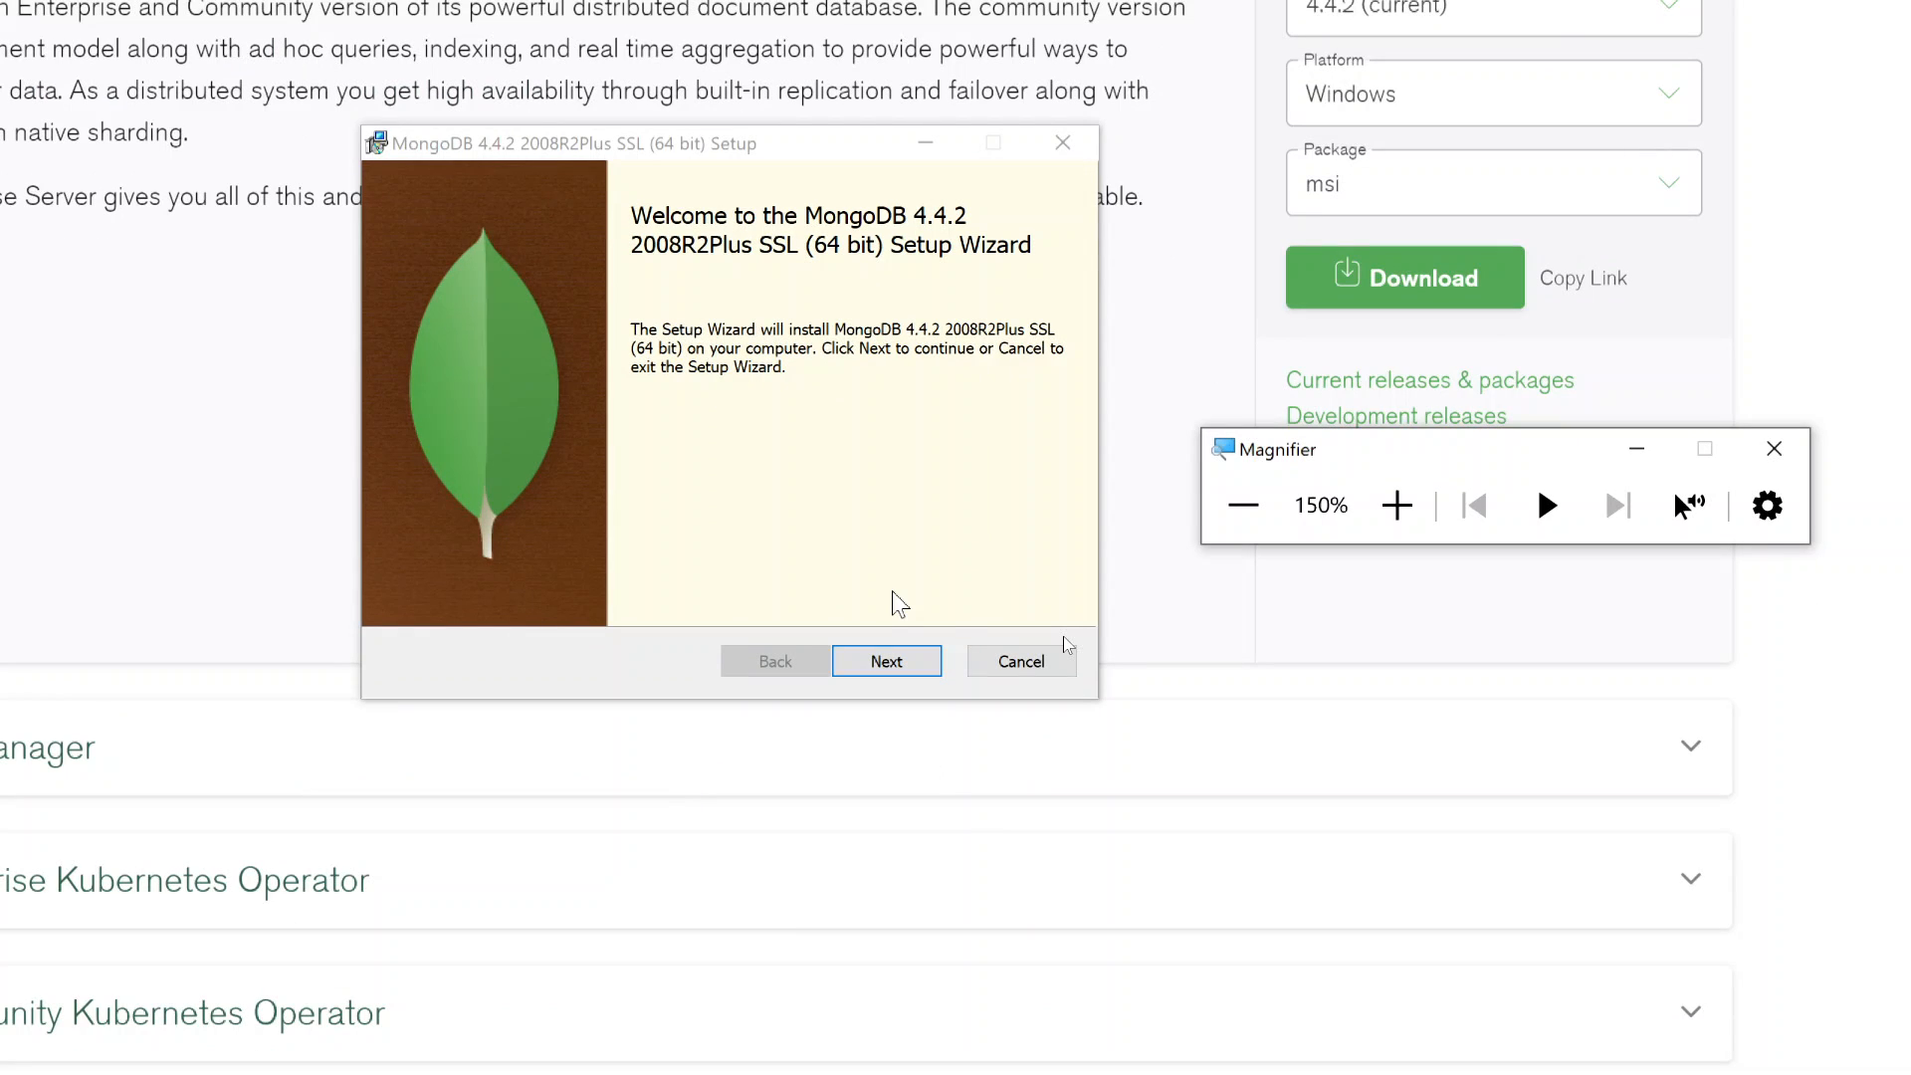
left_click(883, 665)
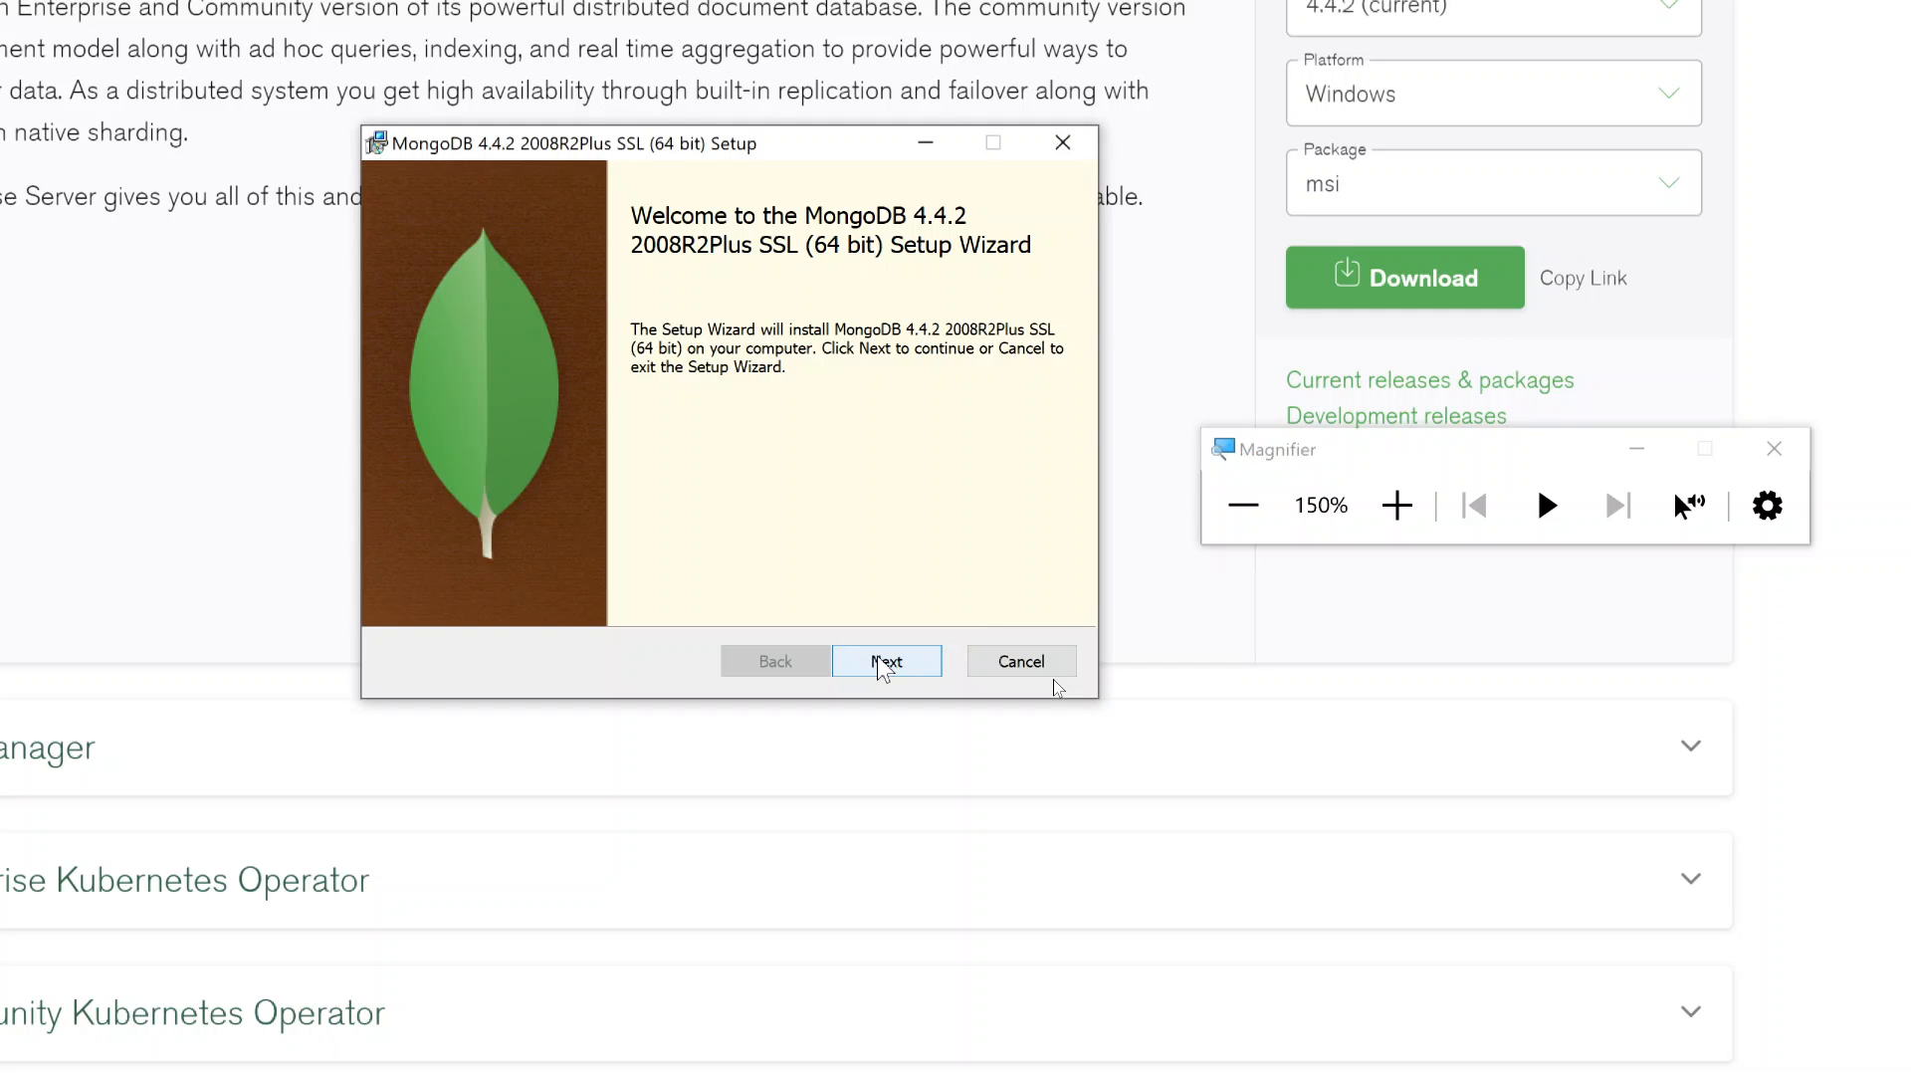
left_click(881, 665)
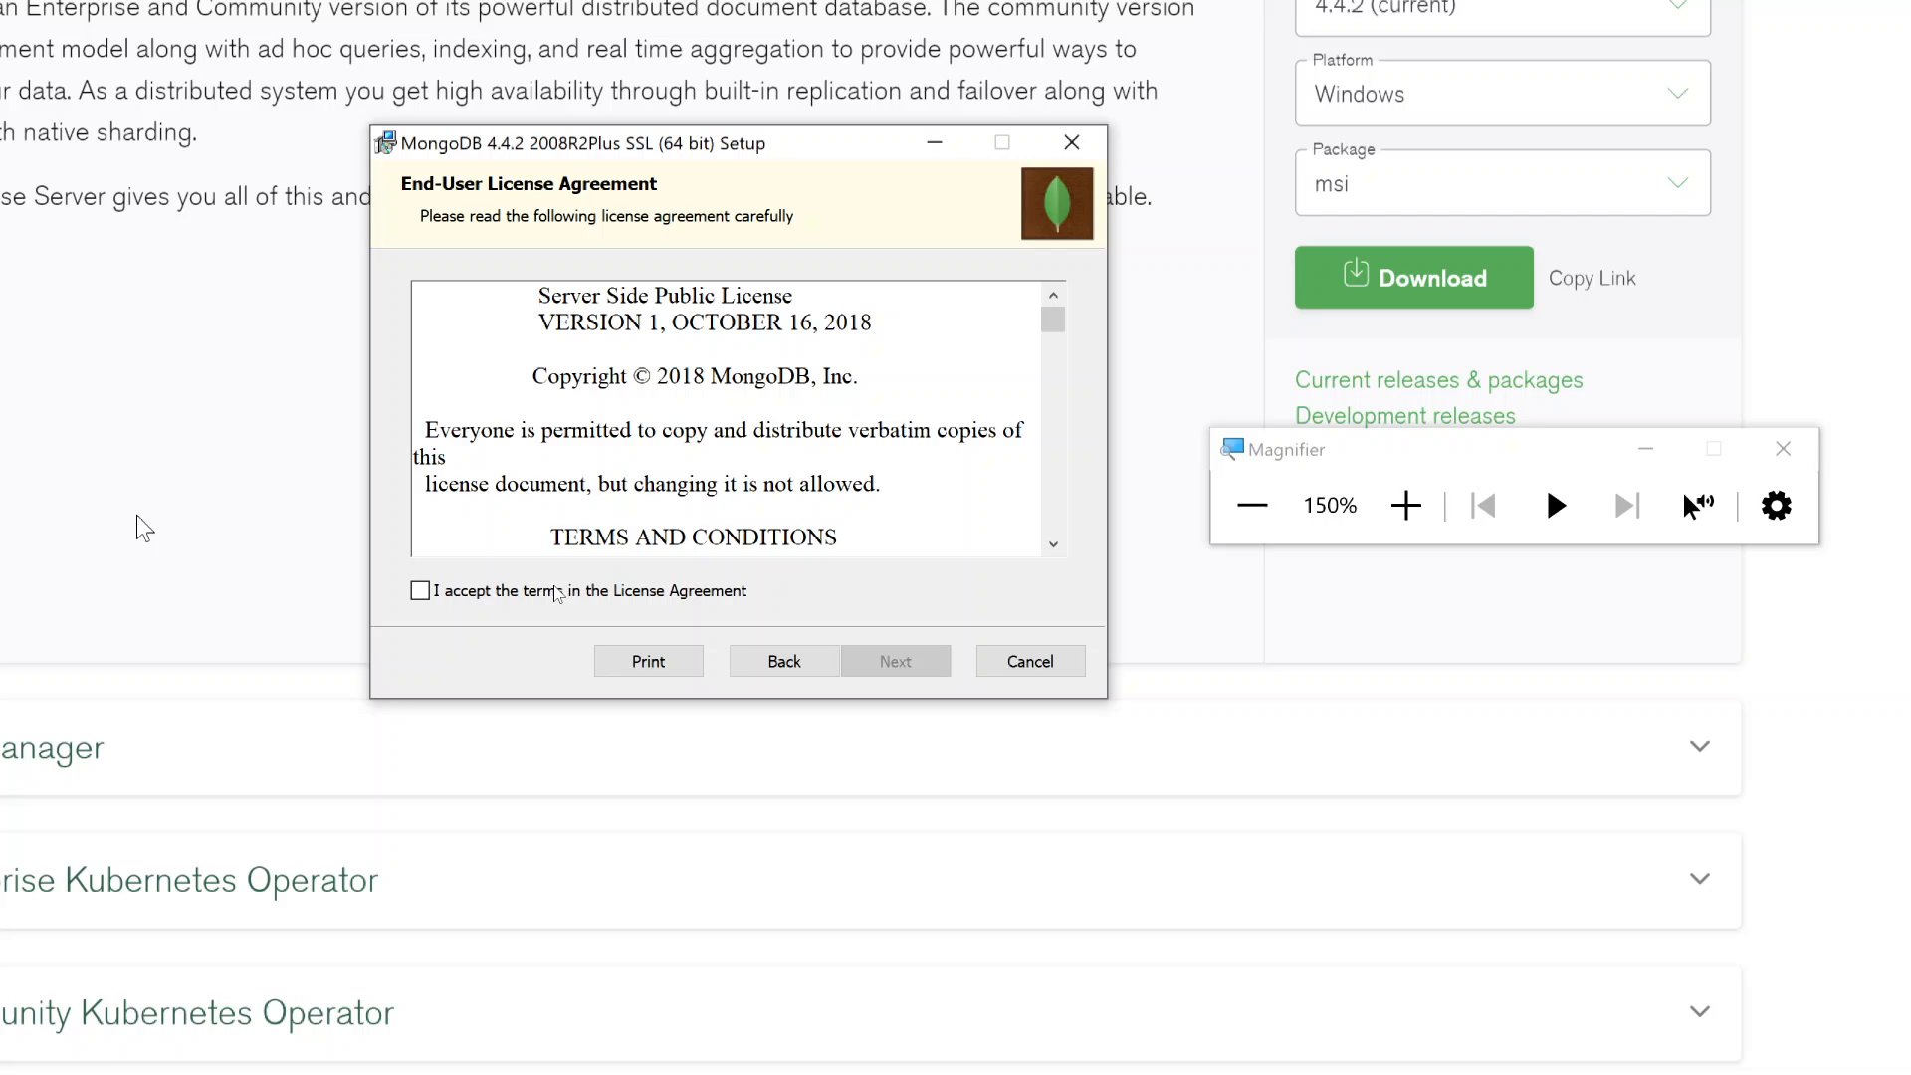
Accept the License Agreement terms and continue to the Setup Type page
left_click(557, 594)
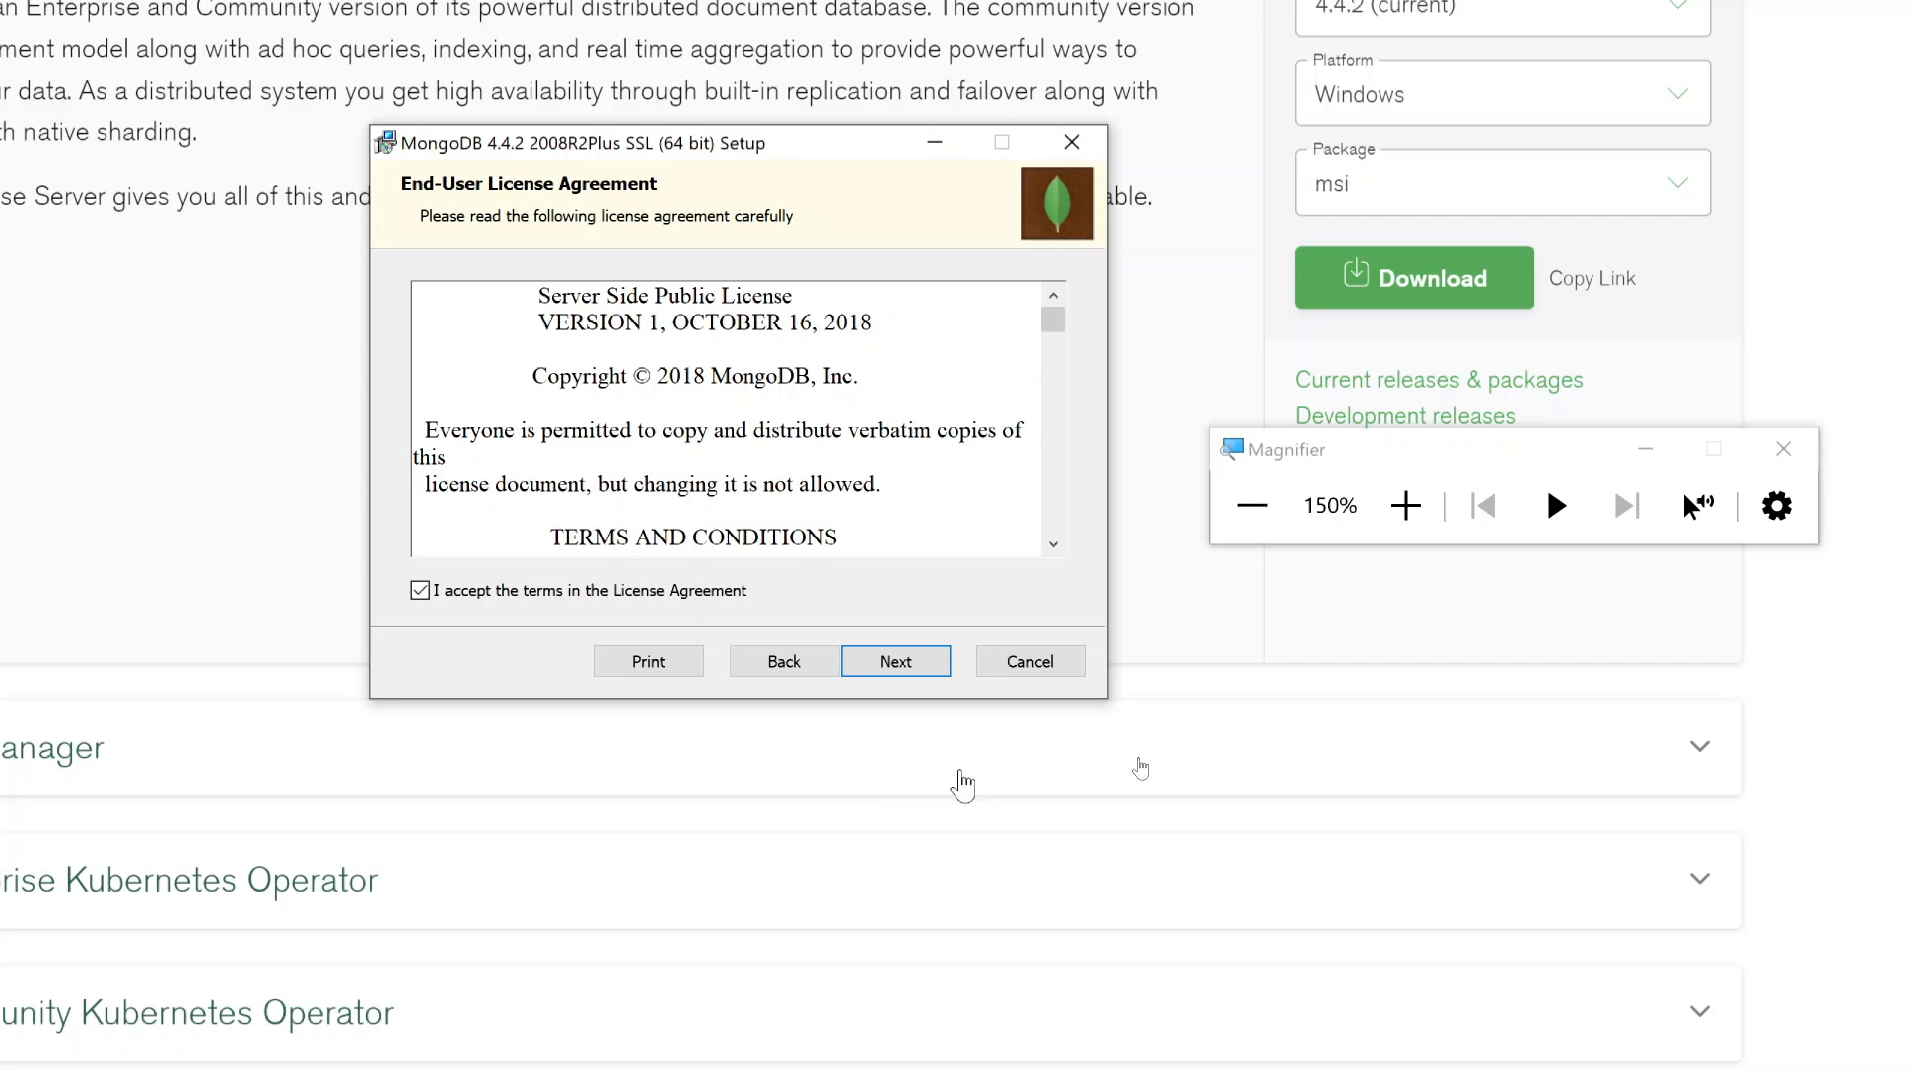
left_click(908, 662)
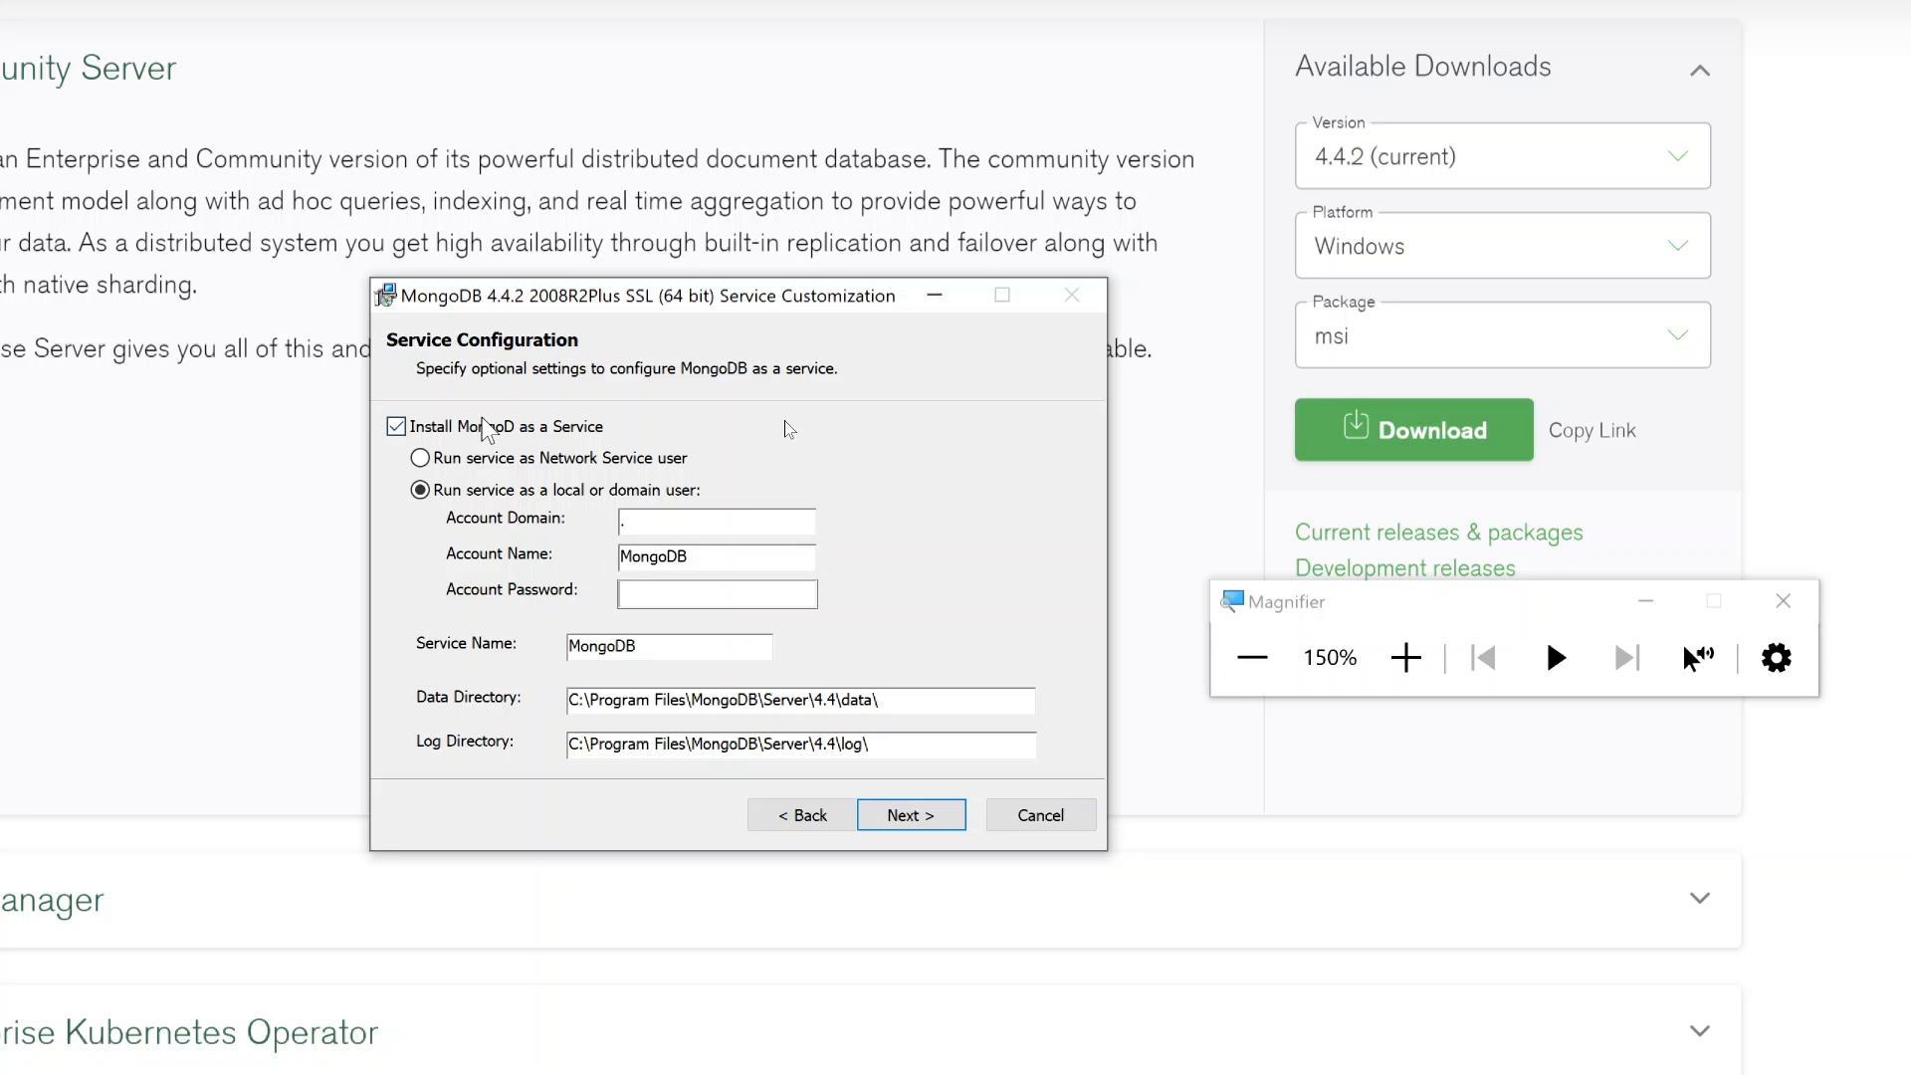
Begin installing MongoDB 4.4.2 2008R2Plus SSL (64 bit) with the shown service settings
left_click(926, 816)
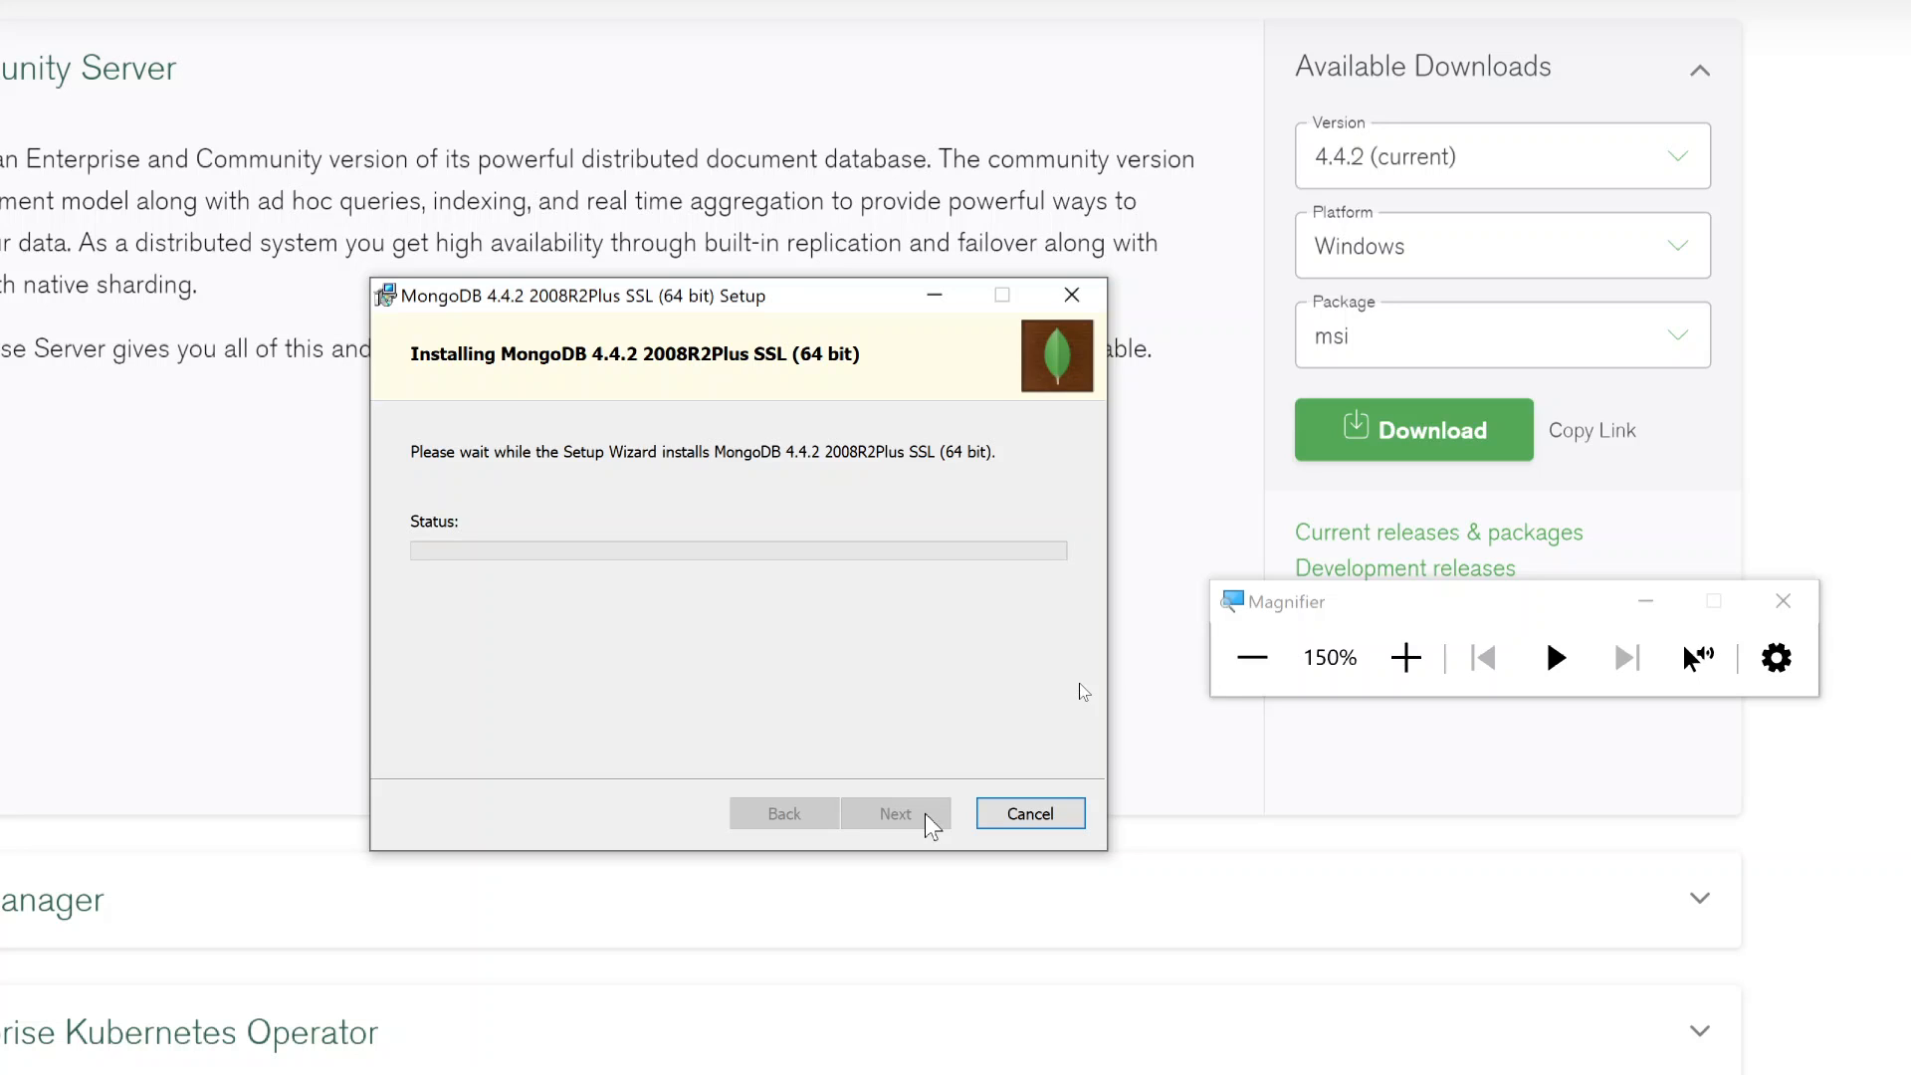
left_click(1256, 666)
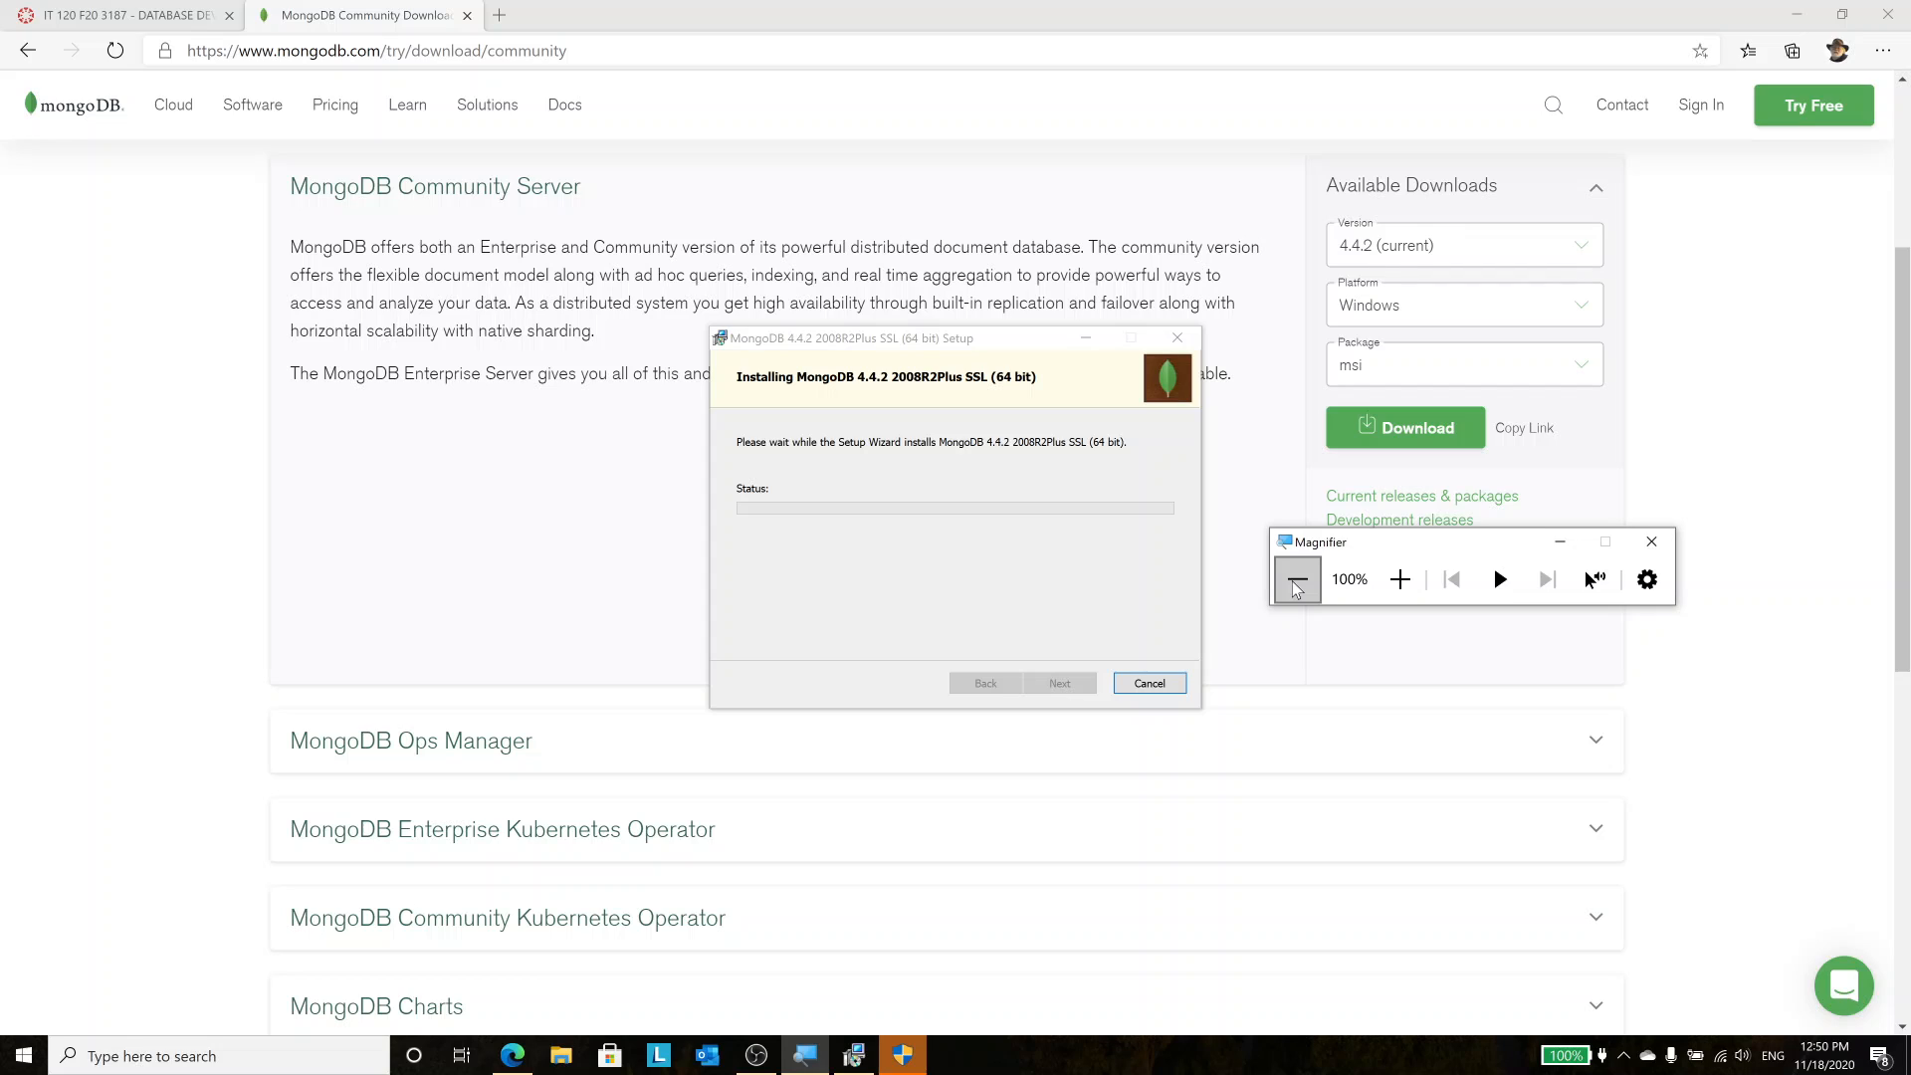
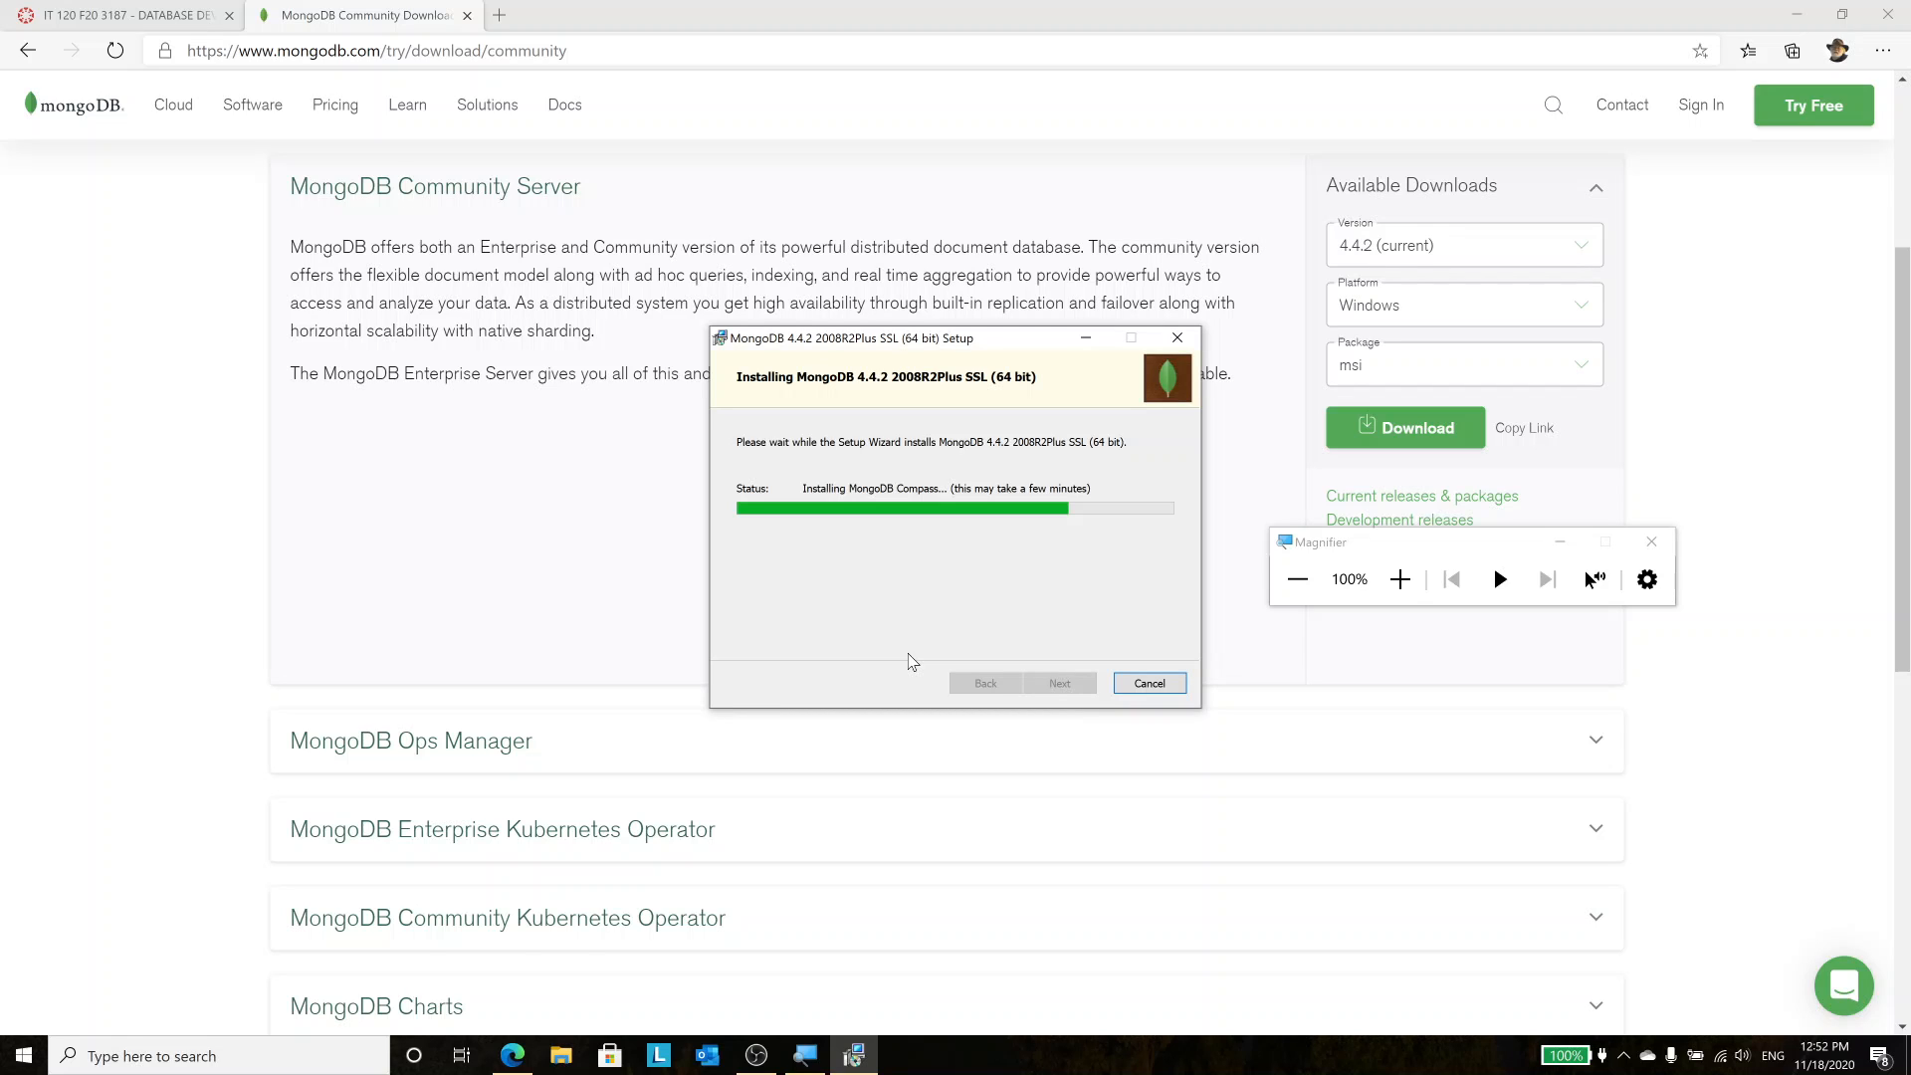
left_click(1399, 580)
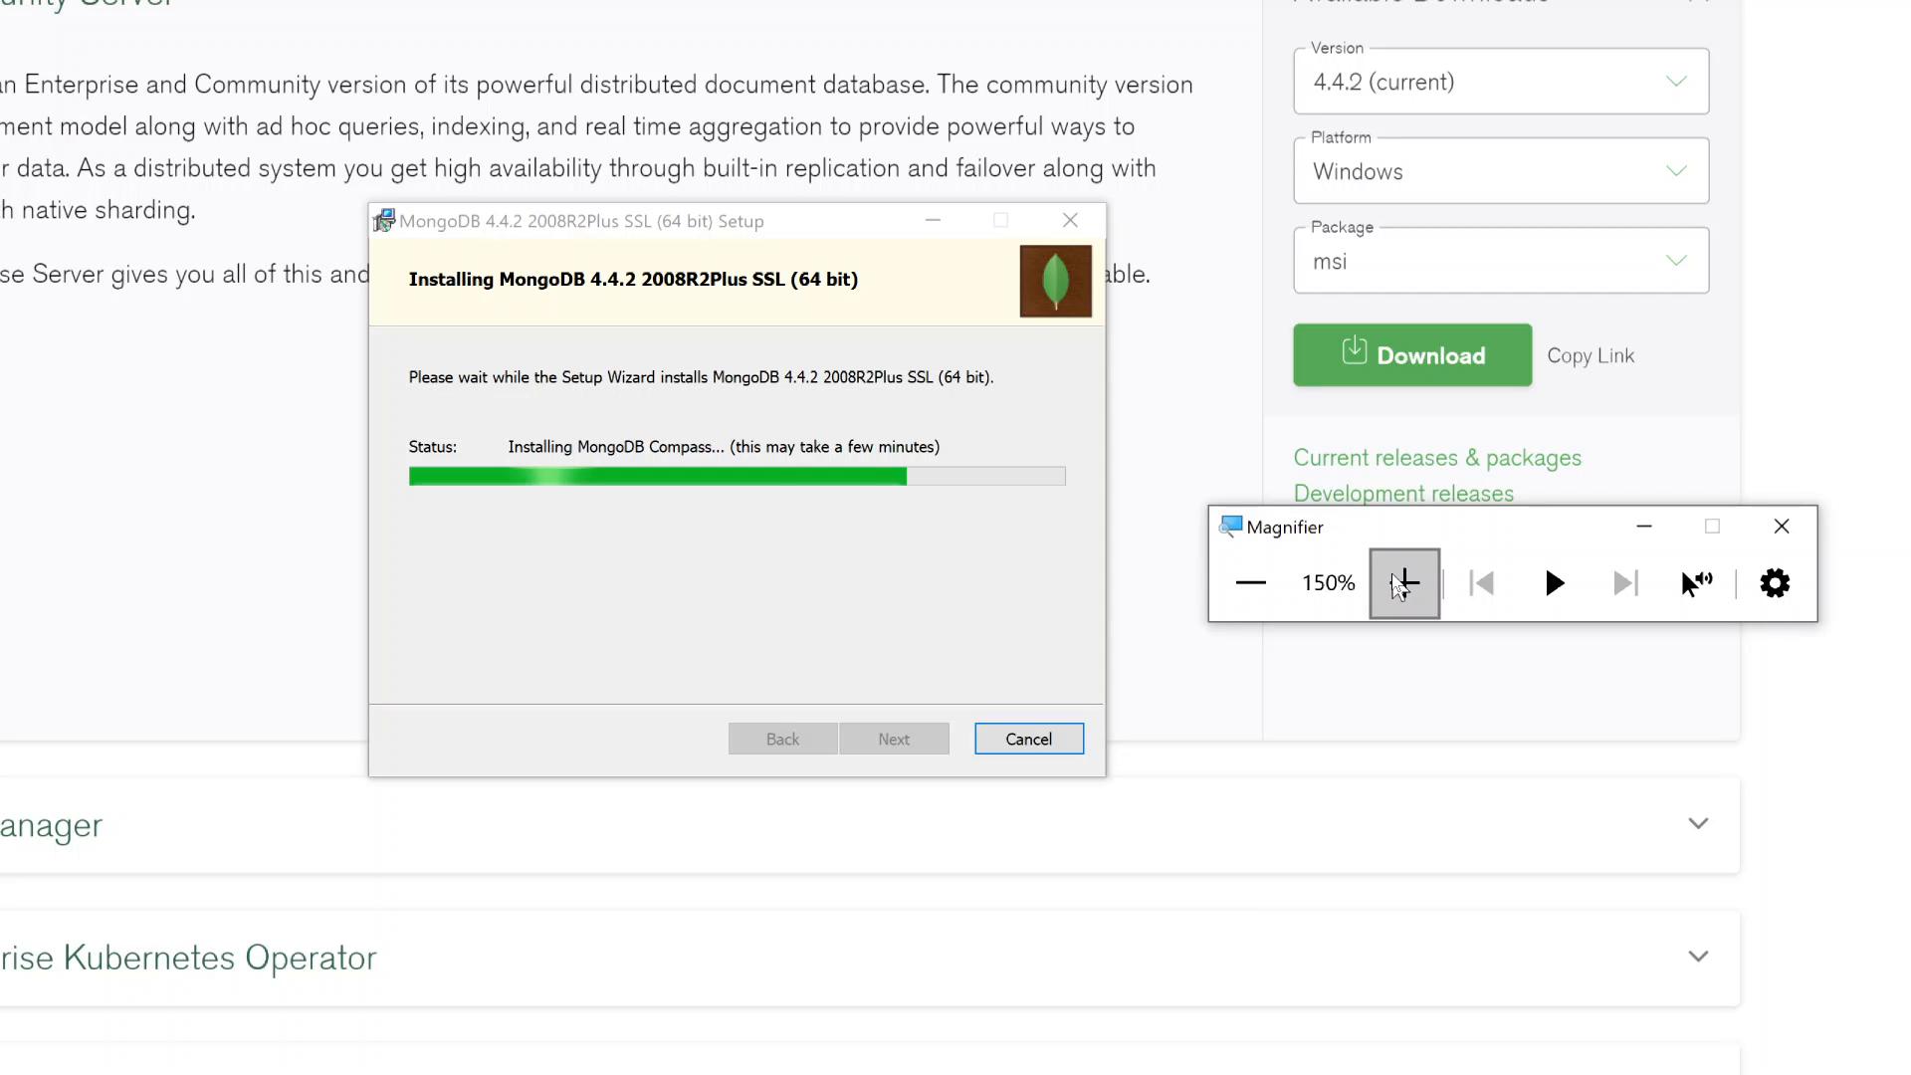
left_click(1250, 582)
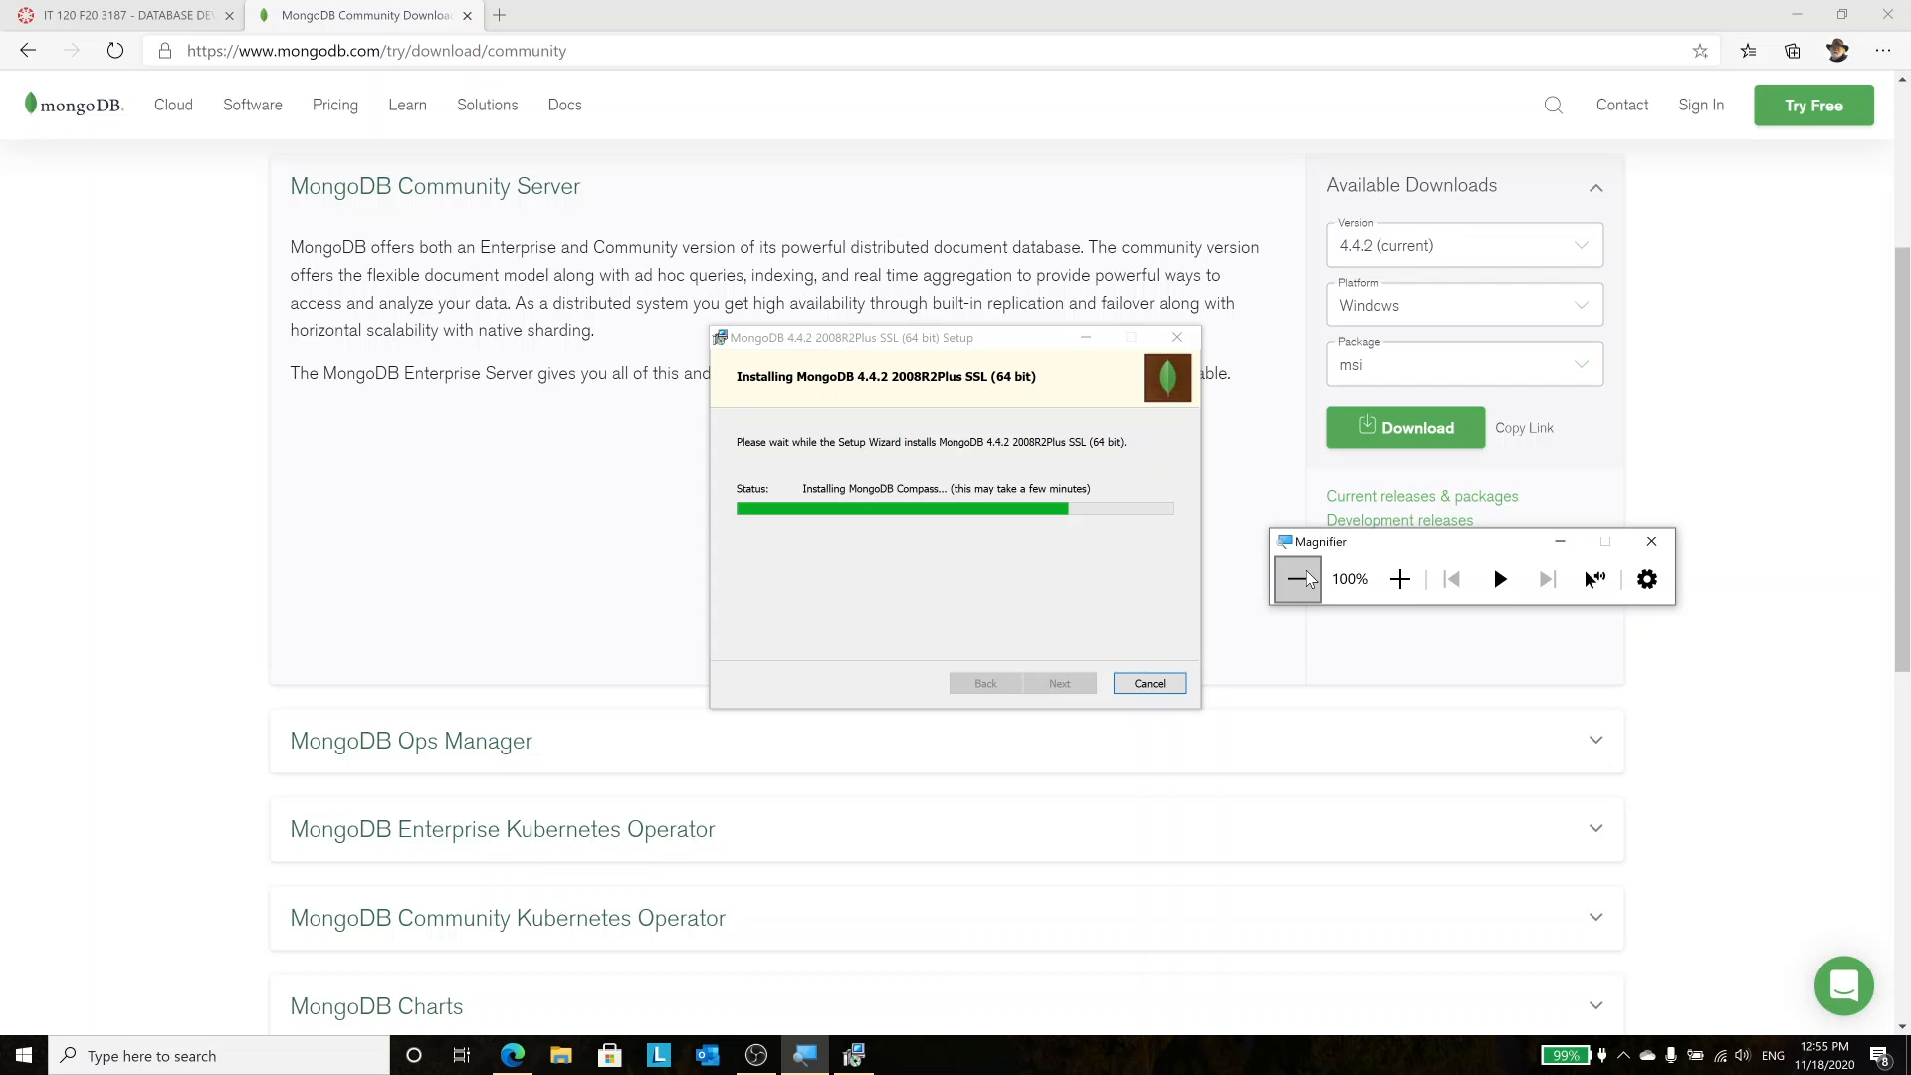
Move the MongoDB setup window up and left while installation finishes and Compass connects to localhost:27017
left_click_drag(935, 334, 571, 323)
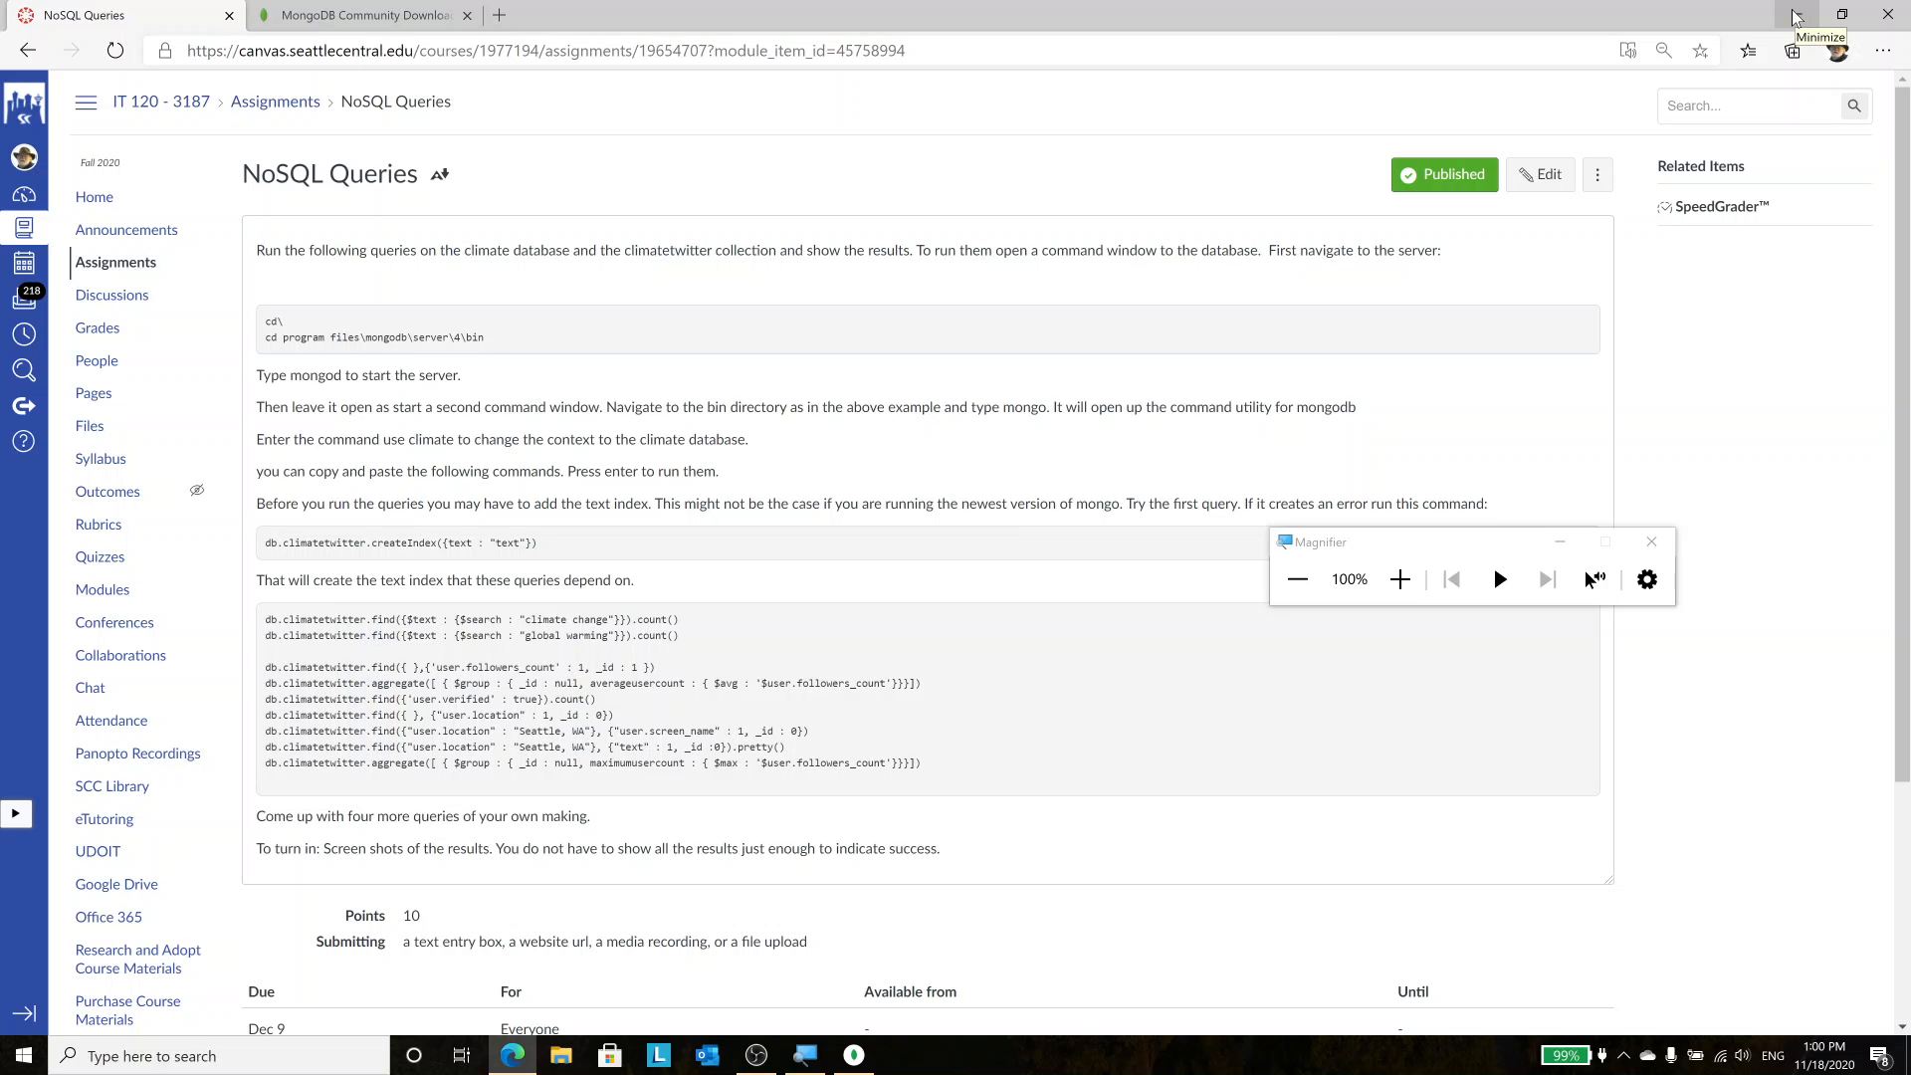
Minimize the browser showing the NoSQL Queries assignment to reveal the desktop
left_click(1795, 17)
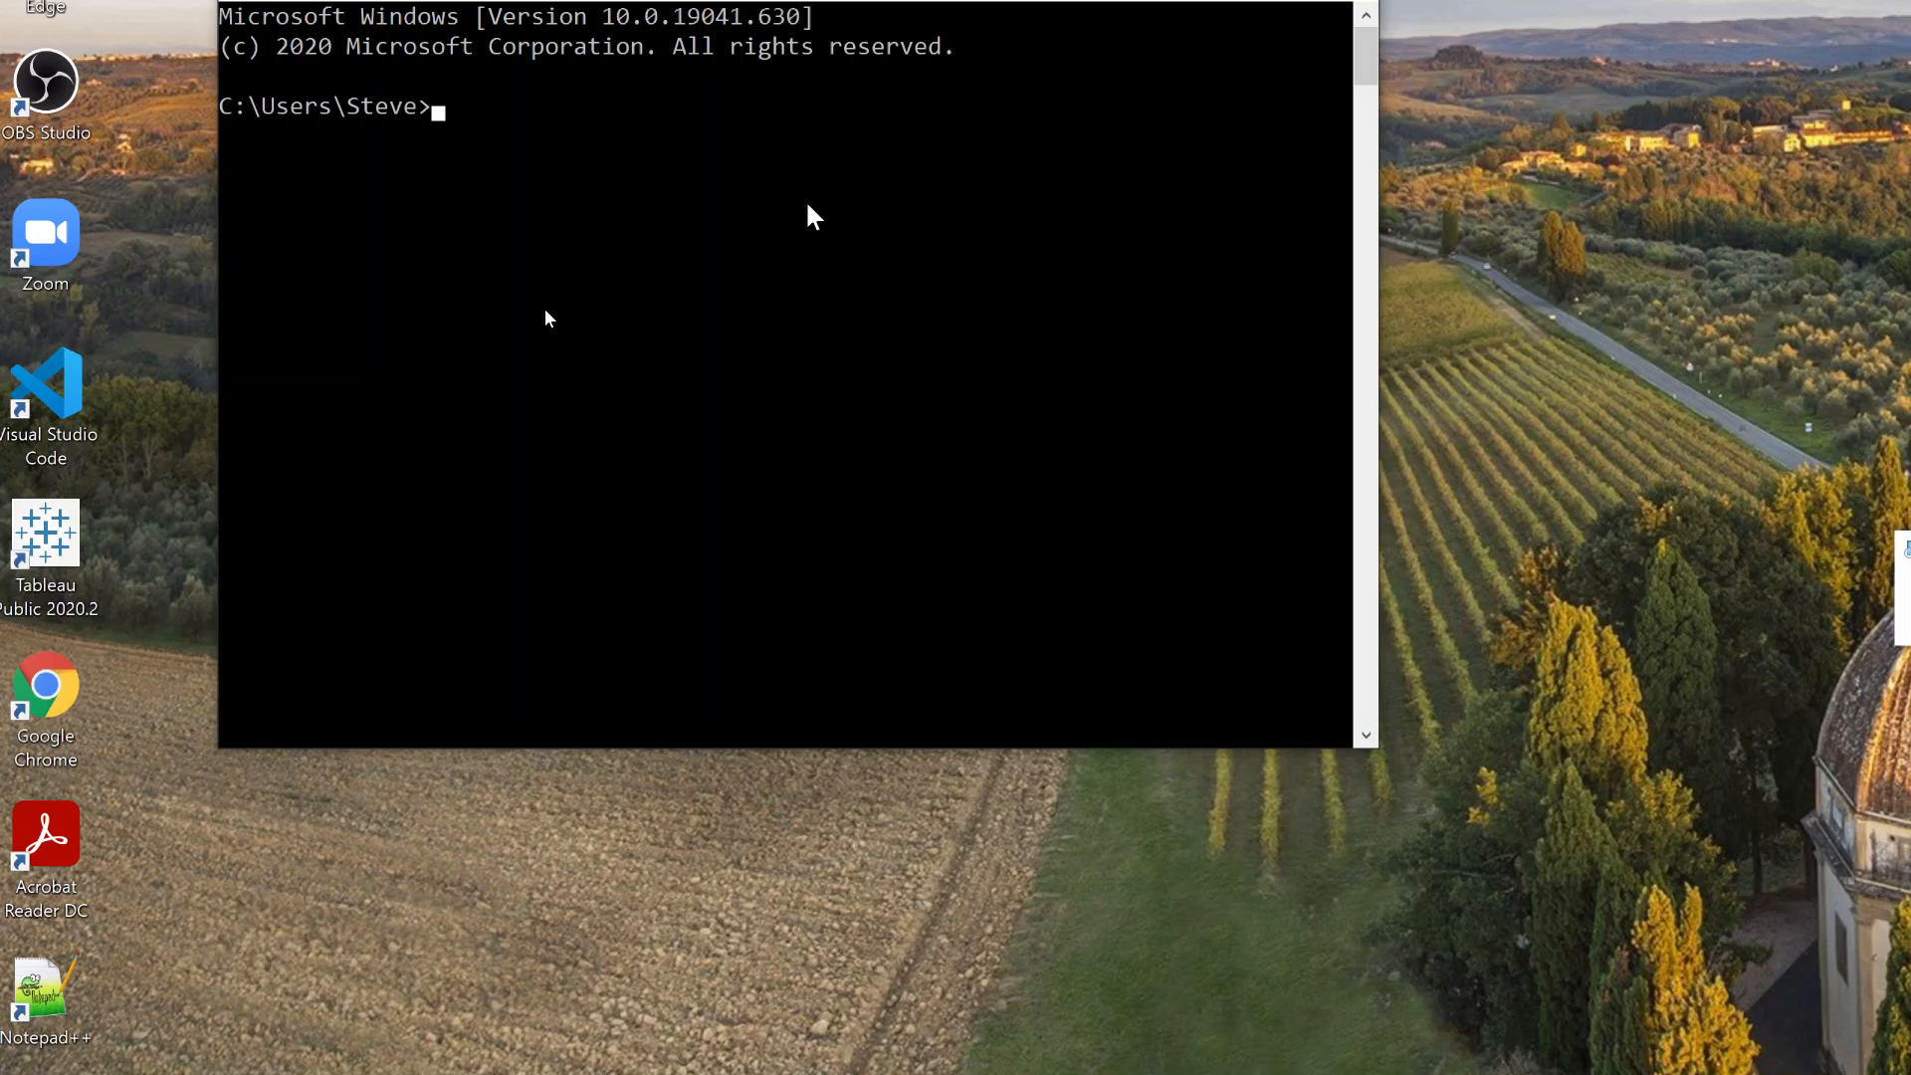
Go from the drive root into C:\Program Files\MongoDB and list its contents with dir
type("cd\\")
key("Return")
type("cd program files\\")
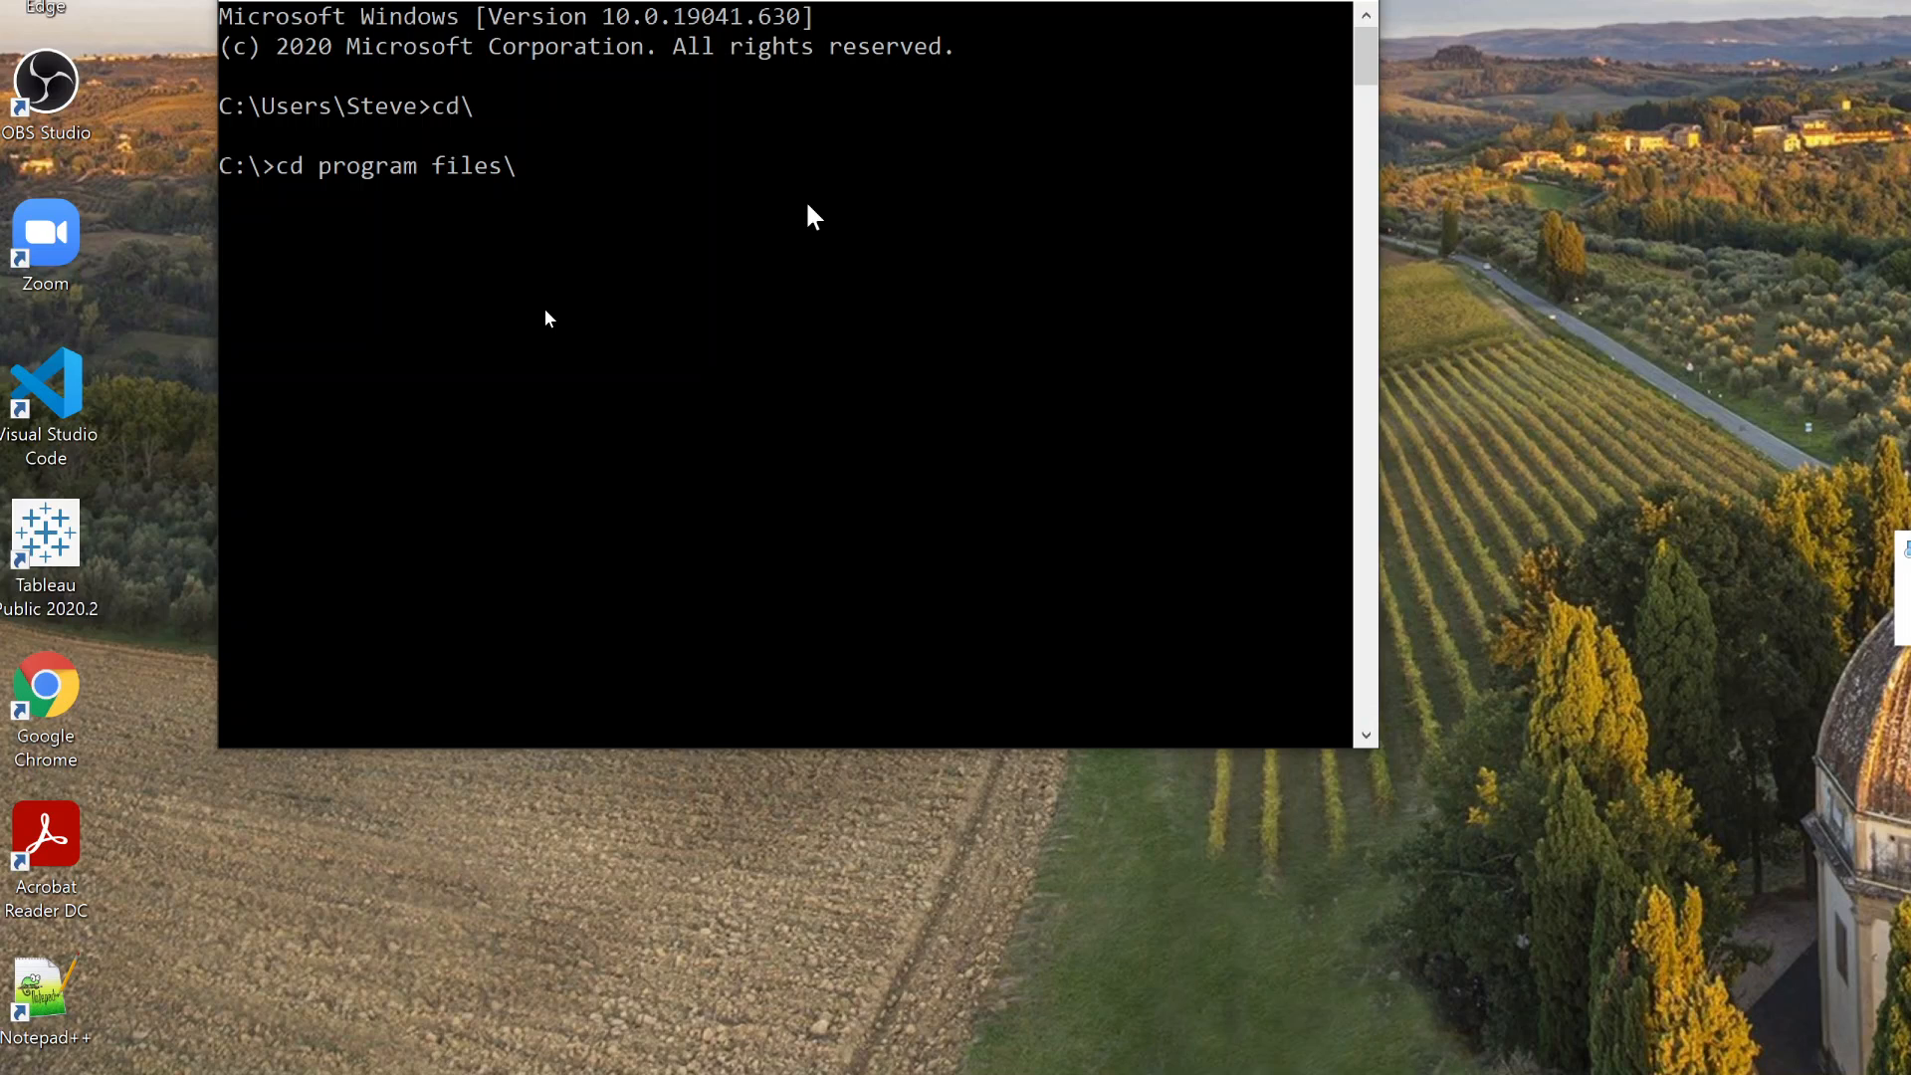
type("mongodb\\")
key("Return")
type("dir")
key("Return")
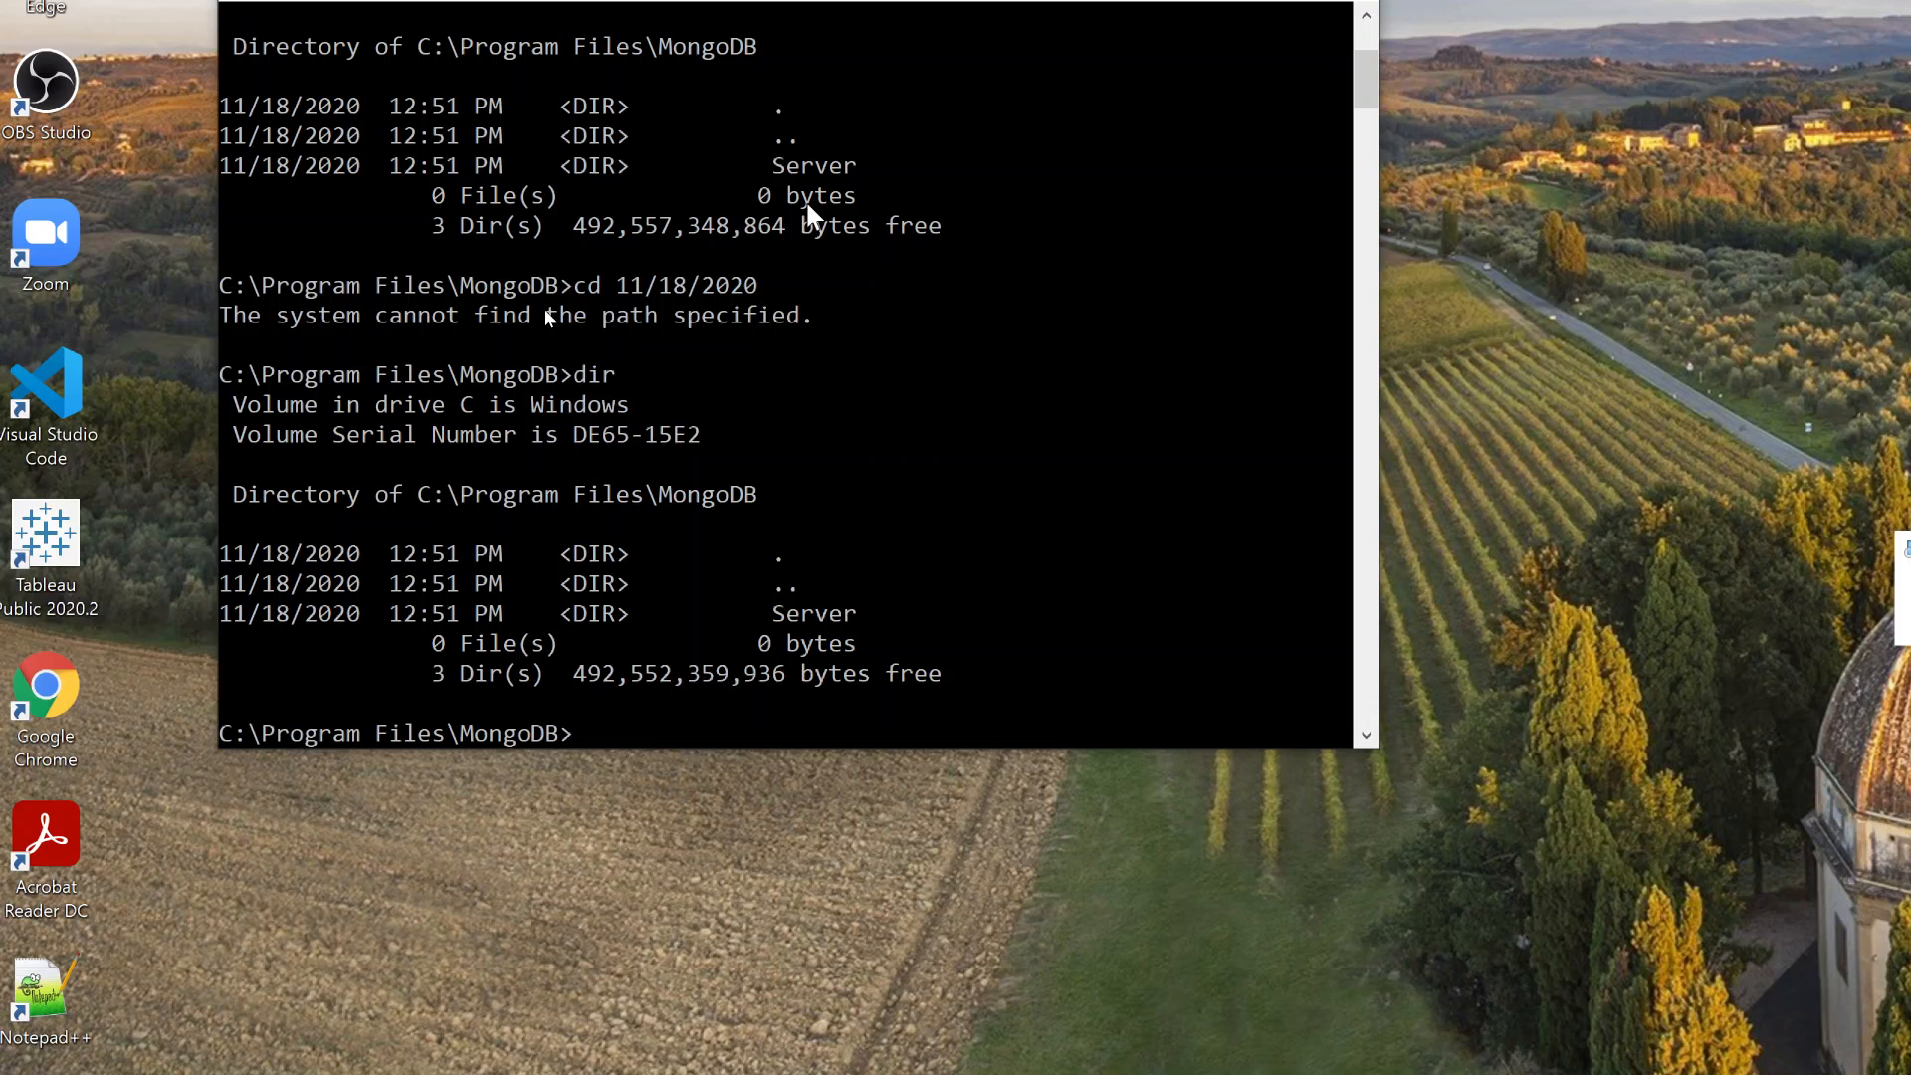
type("cd \"11\\18\\2020")
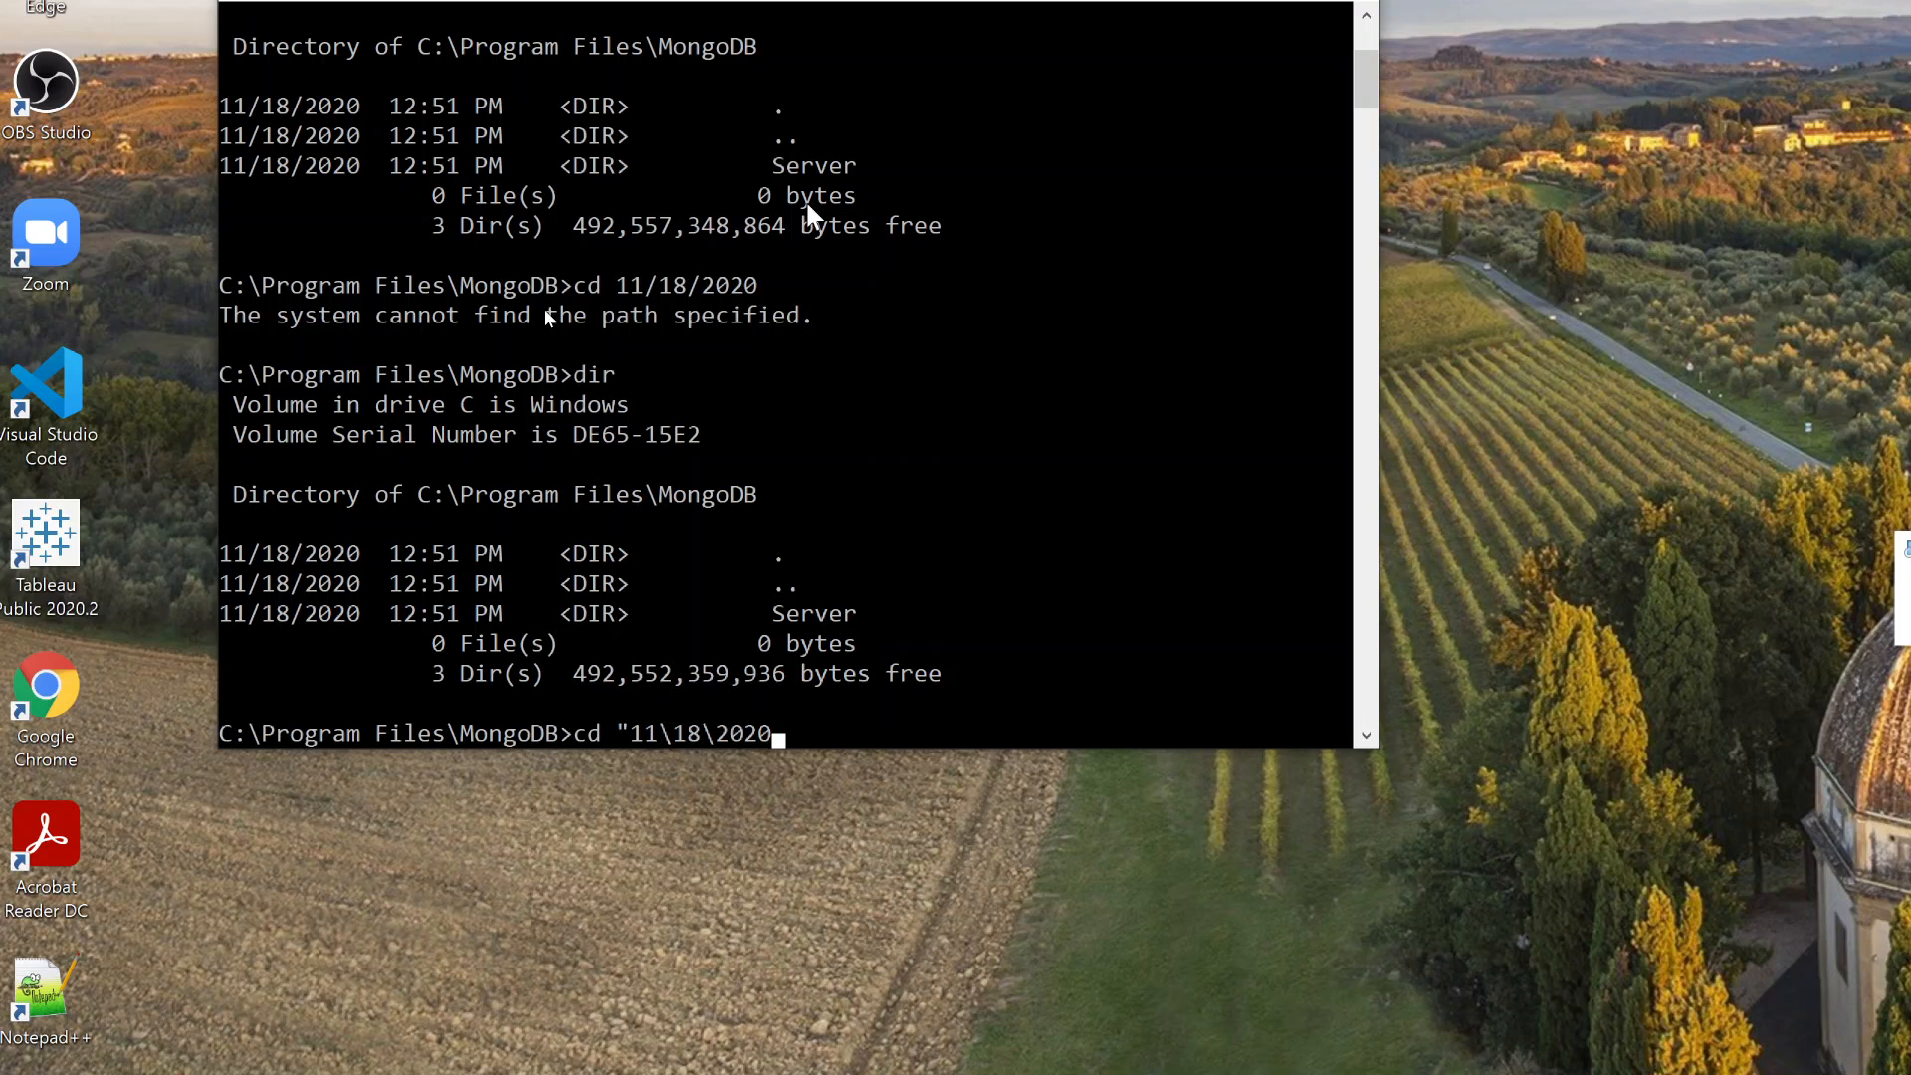
type("\"")
key("Return")
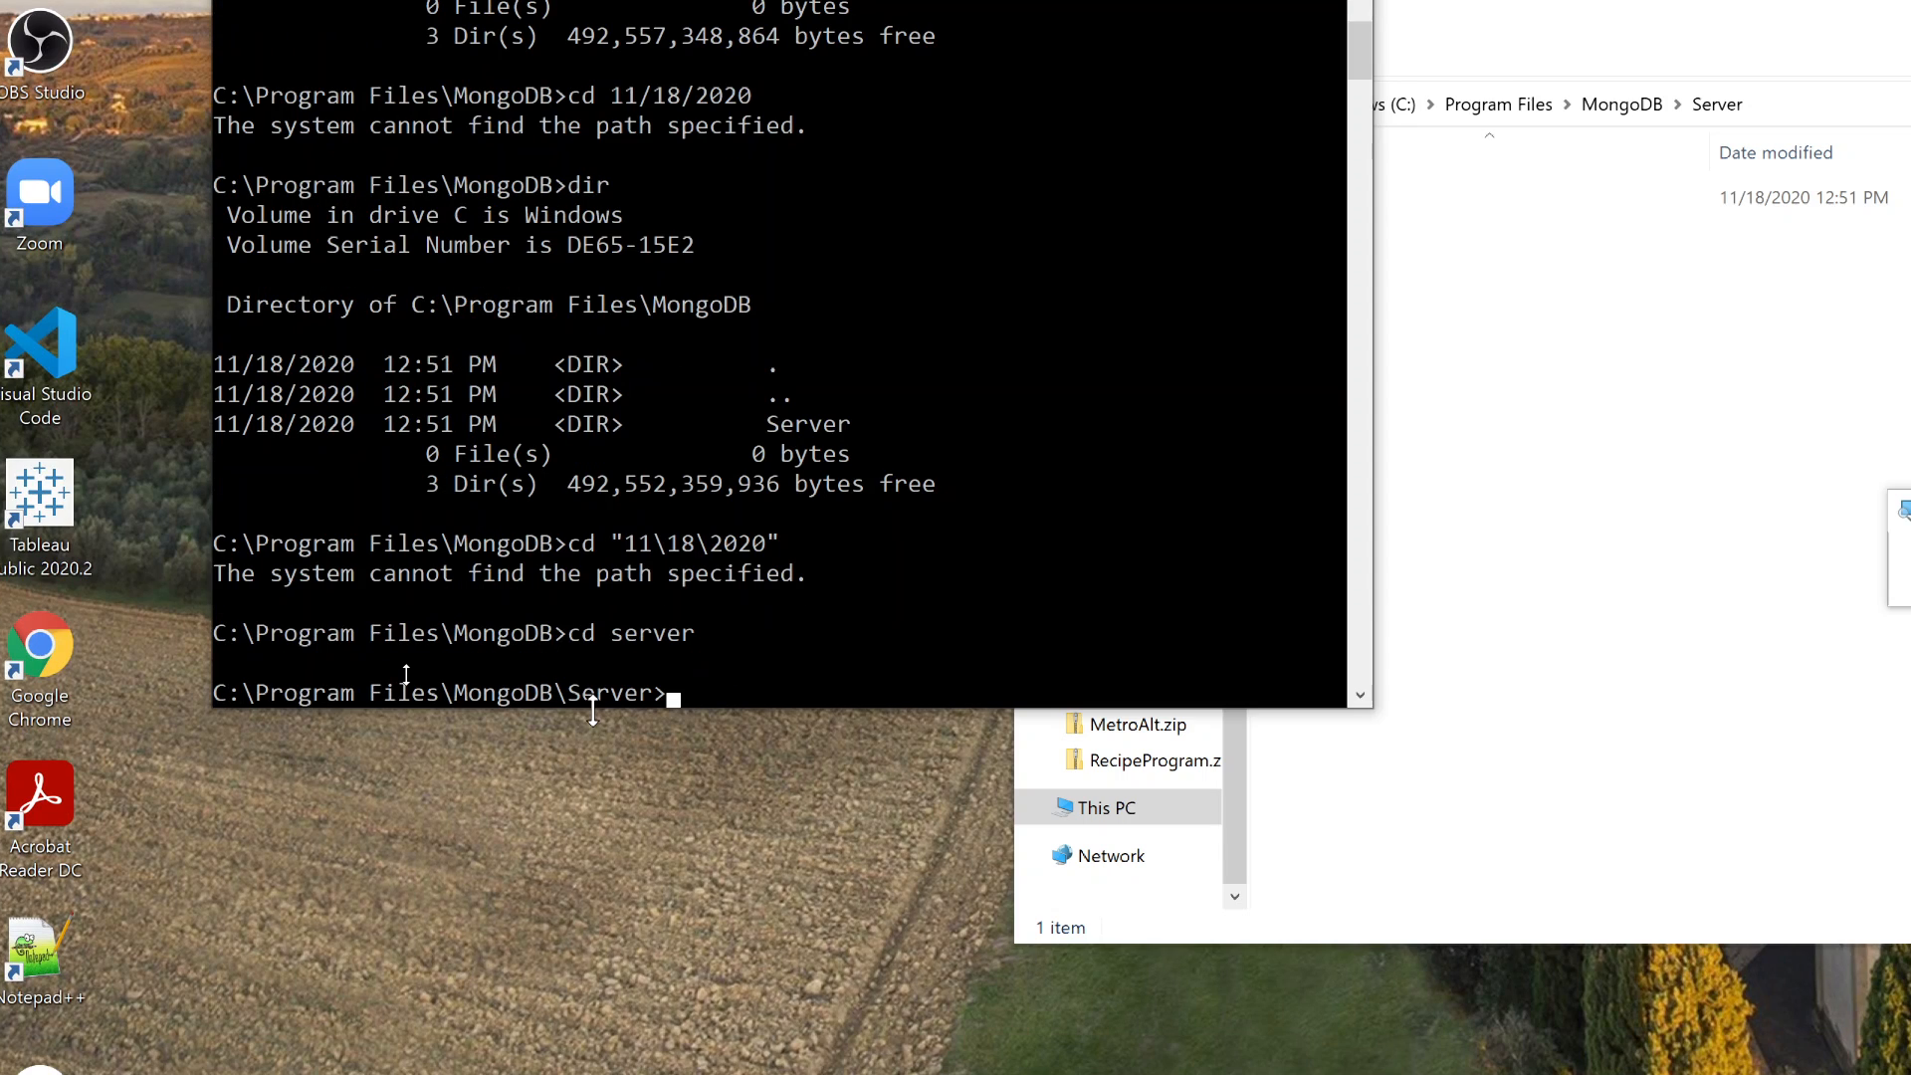
Change into the 4.4 version folder under C:\Program Files\MongoDB\Server
type("cd")
type("4.4")
key("Return")
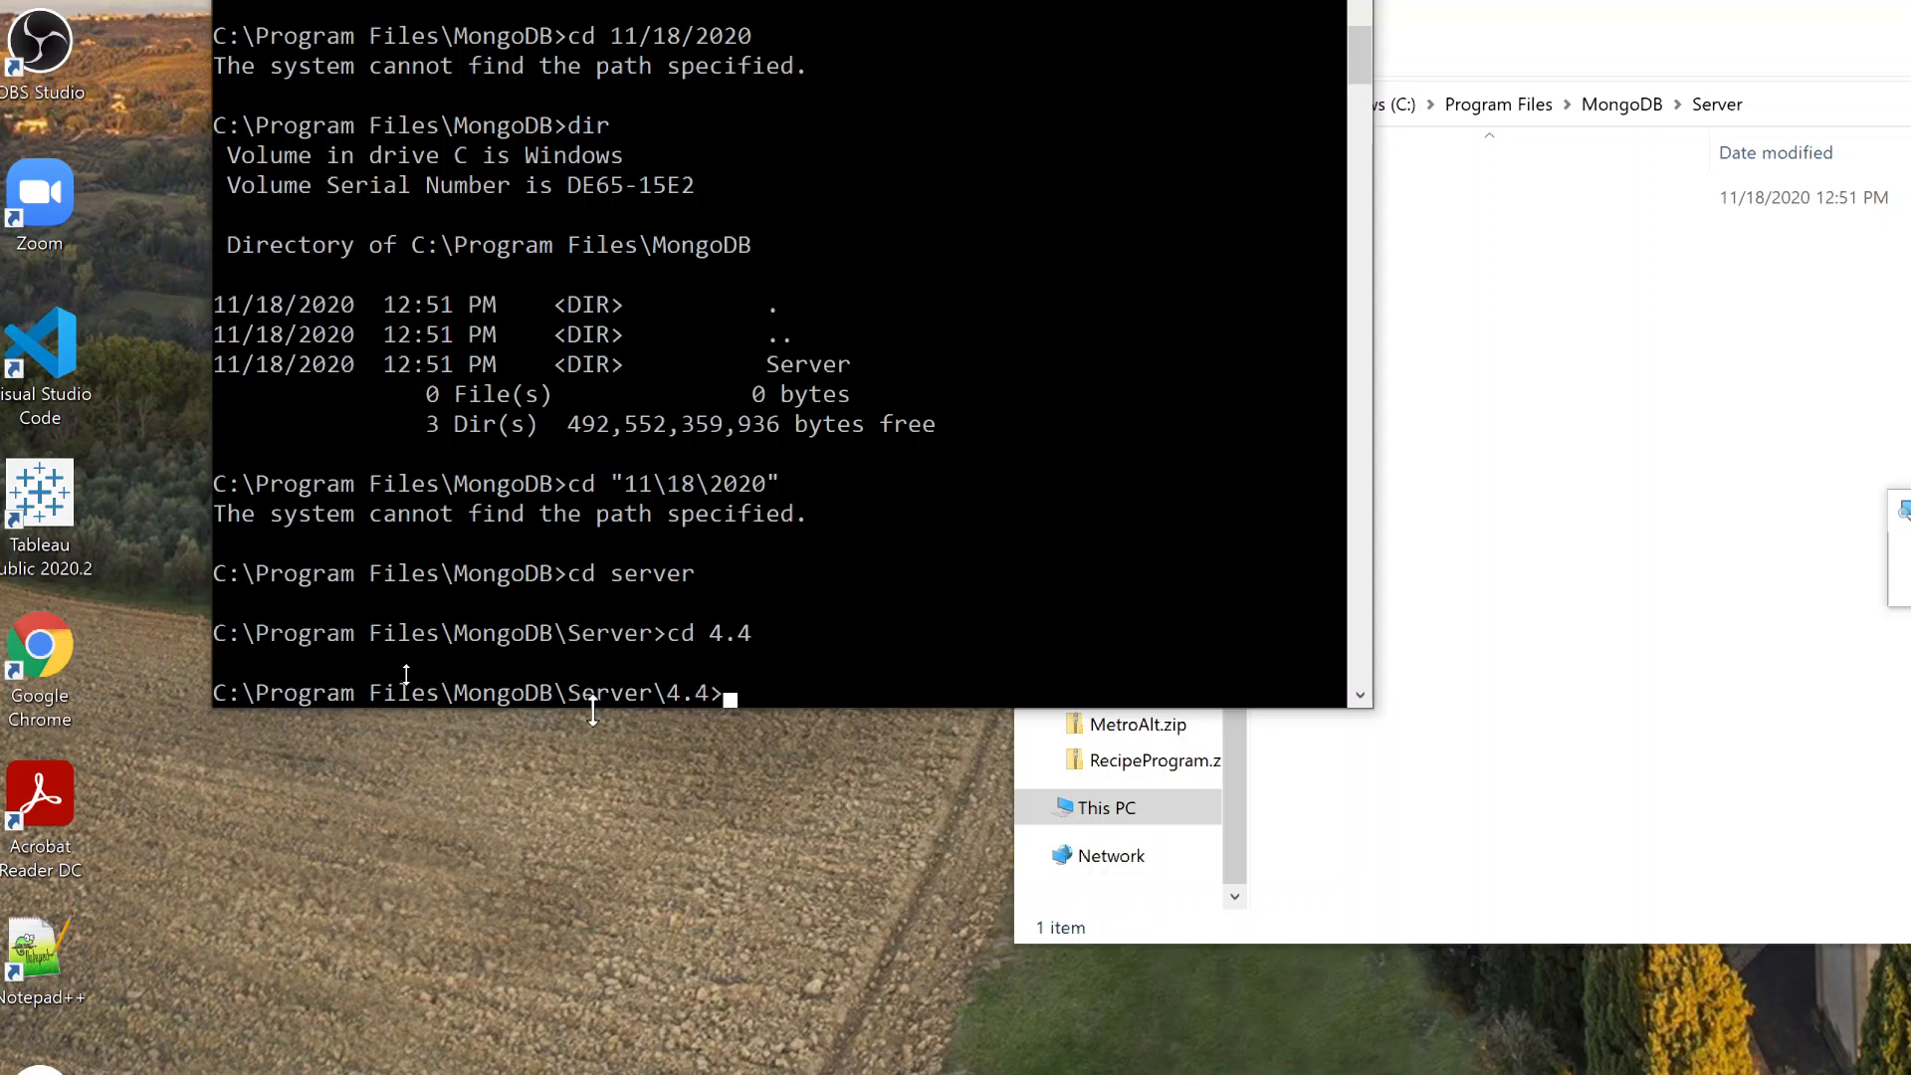
Enter the command cd bin at the C:\Program Files\MongoDB\Server\4.4 prompt
type("cd bin")
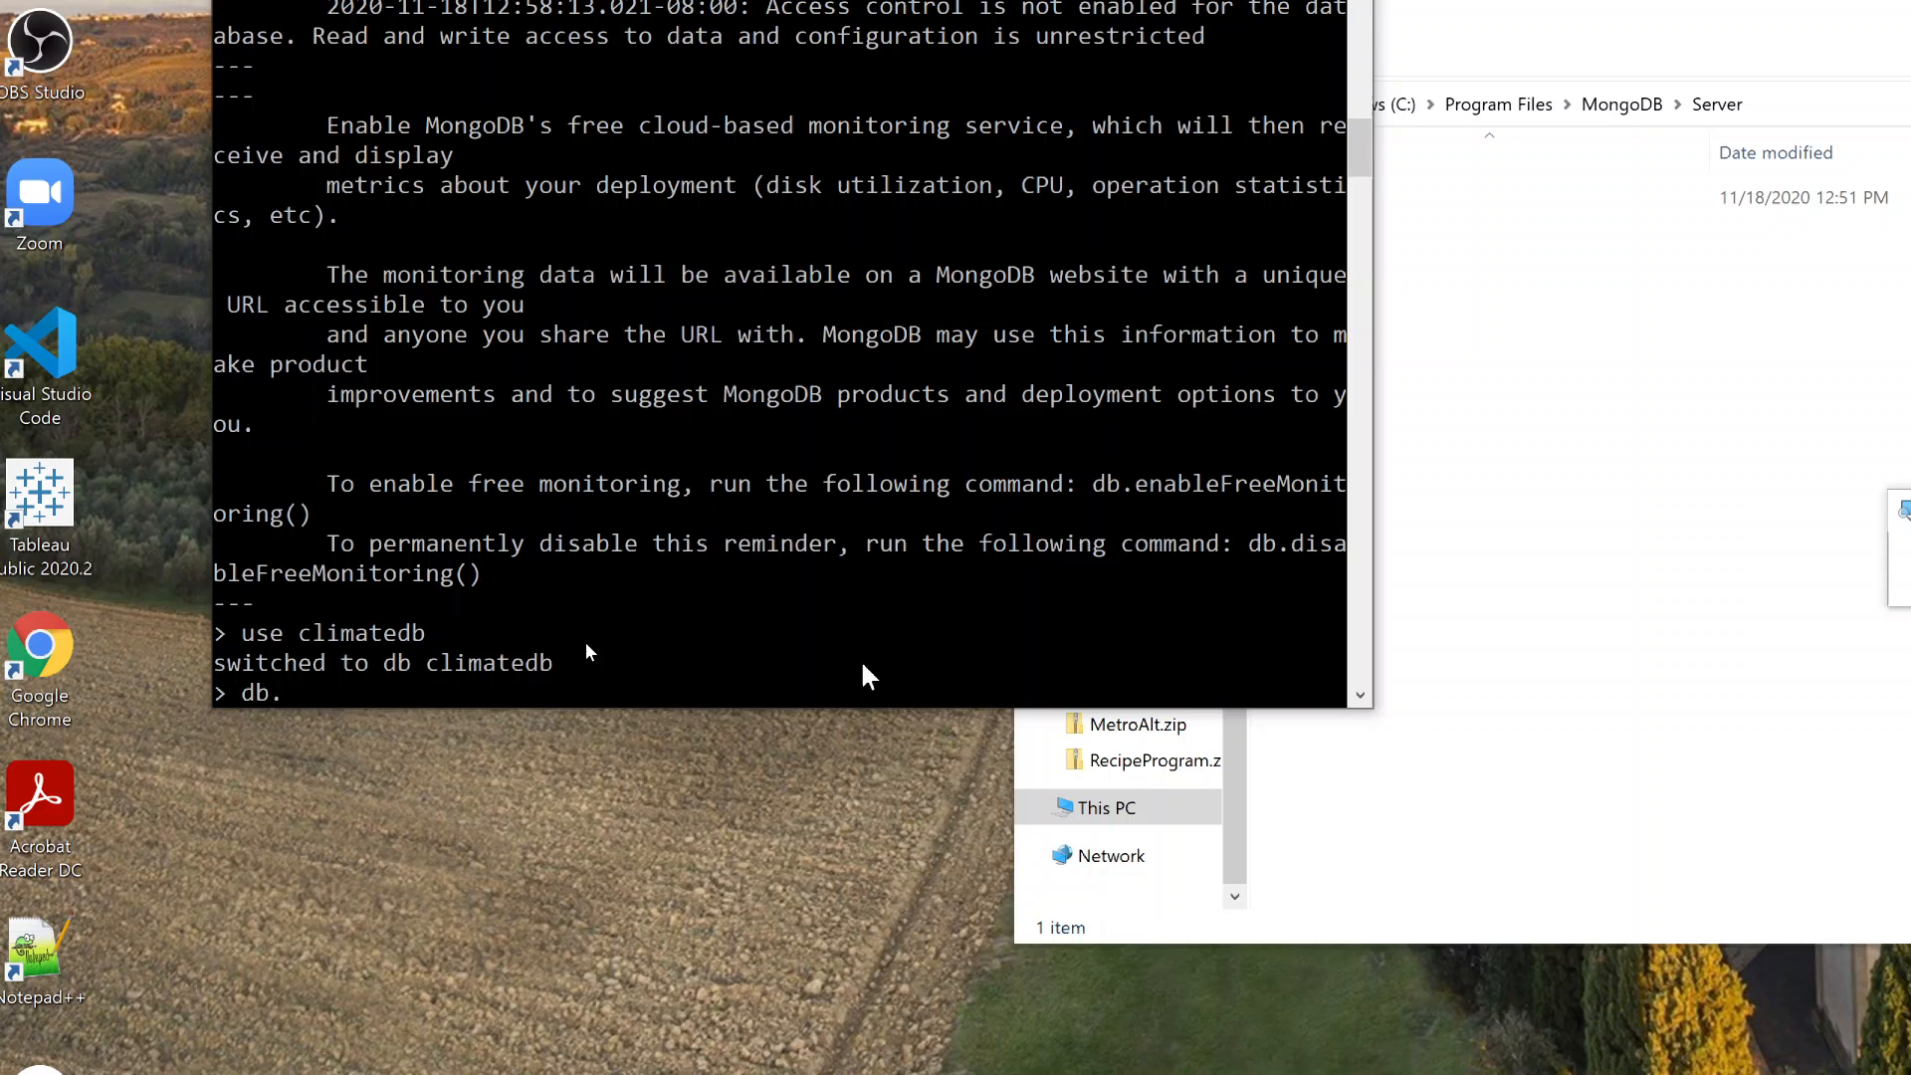
Run db.climatetwitter.find() in the Mongo shell on the climatedb database
type("climatetwitter.fi")
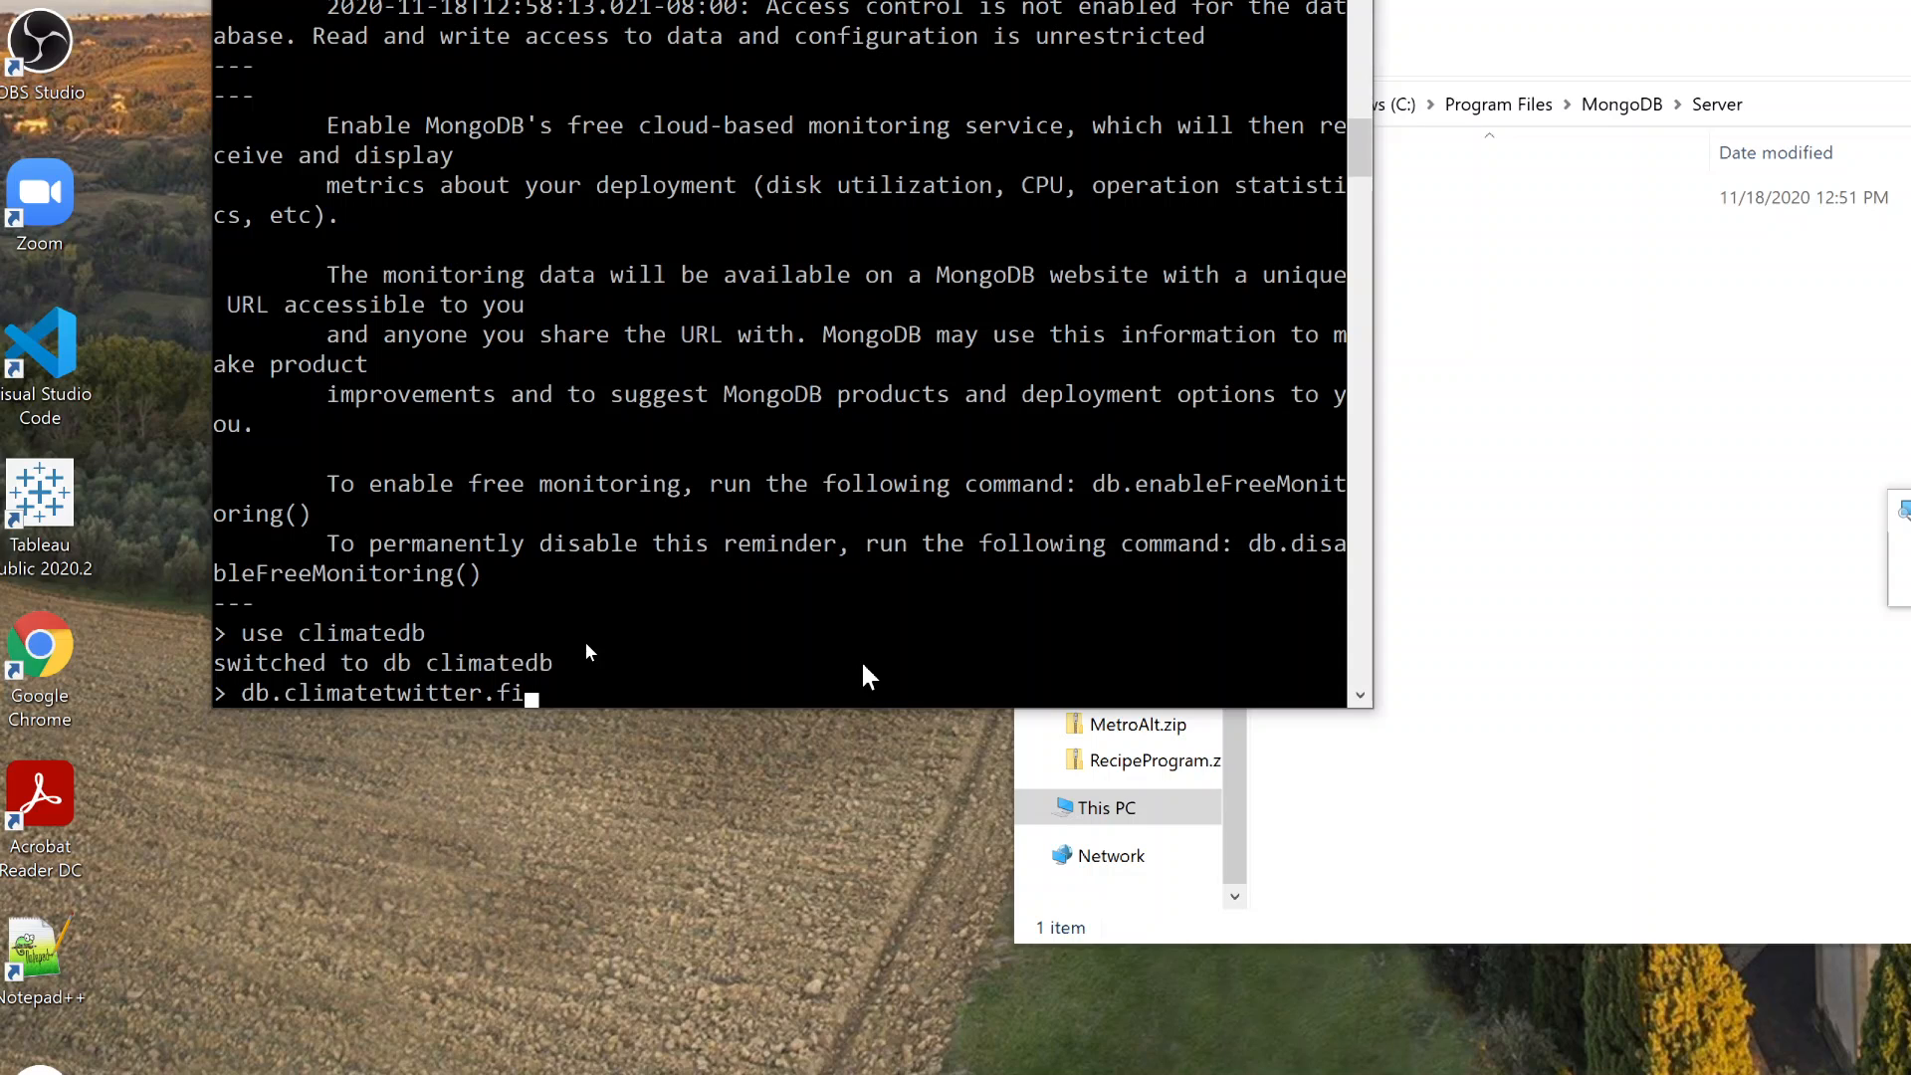
type("nd()")
key("Return")
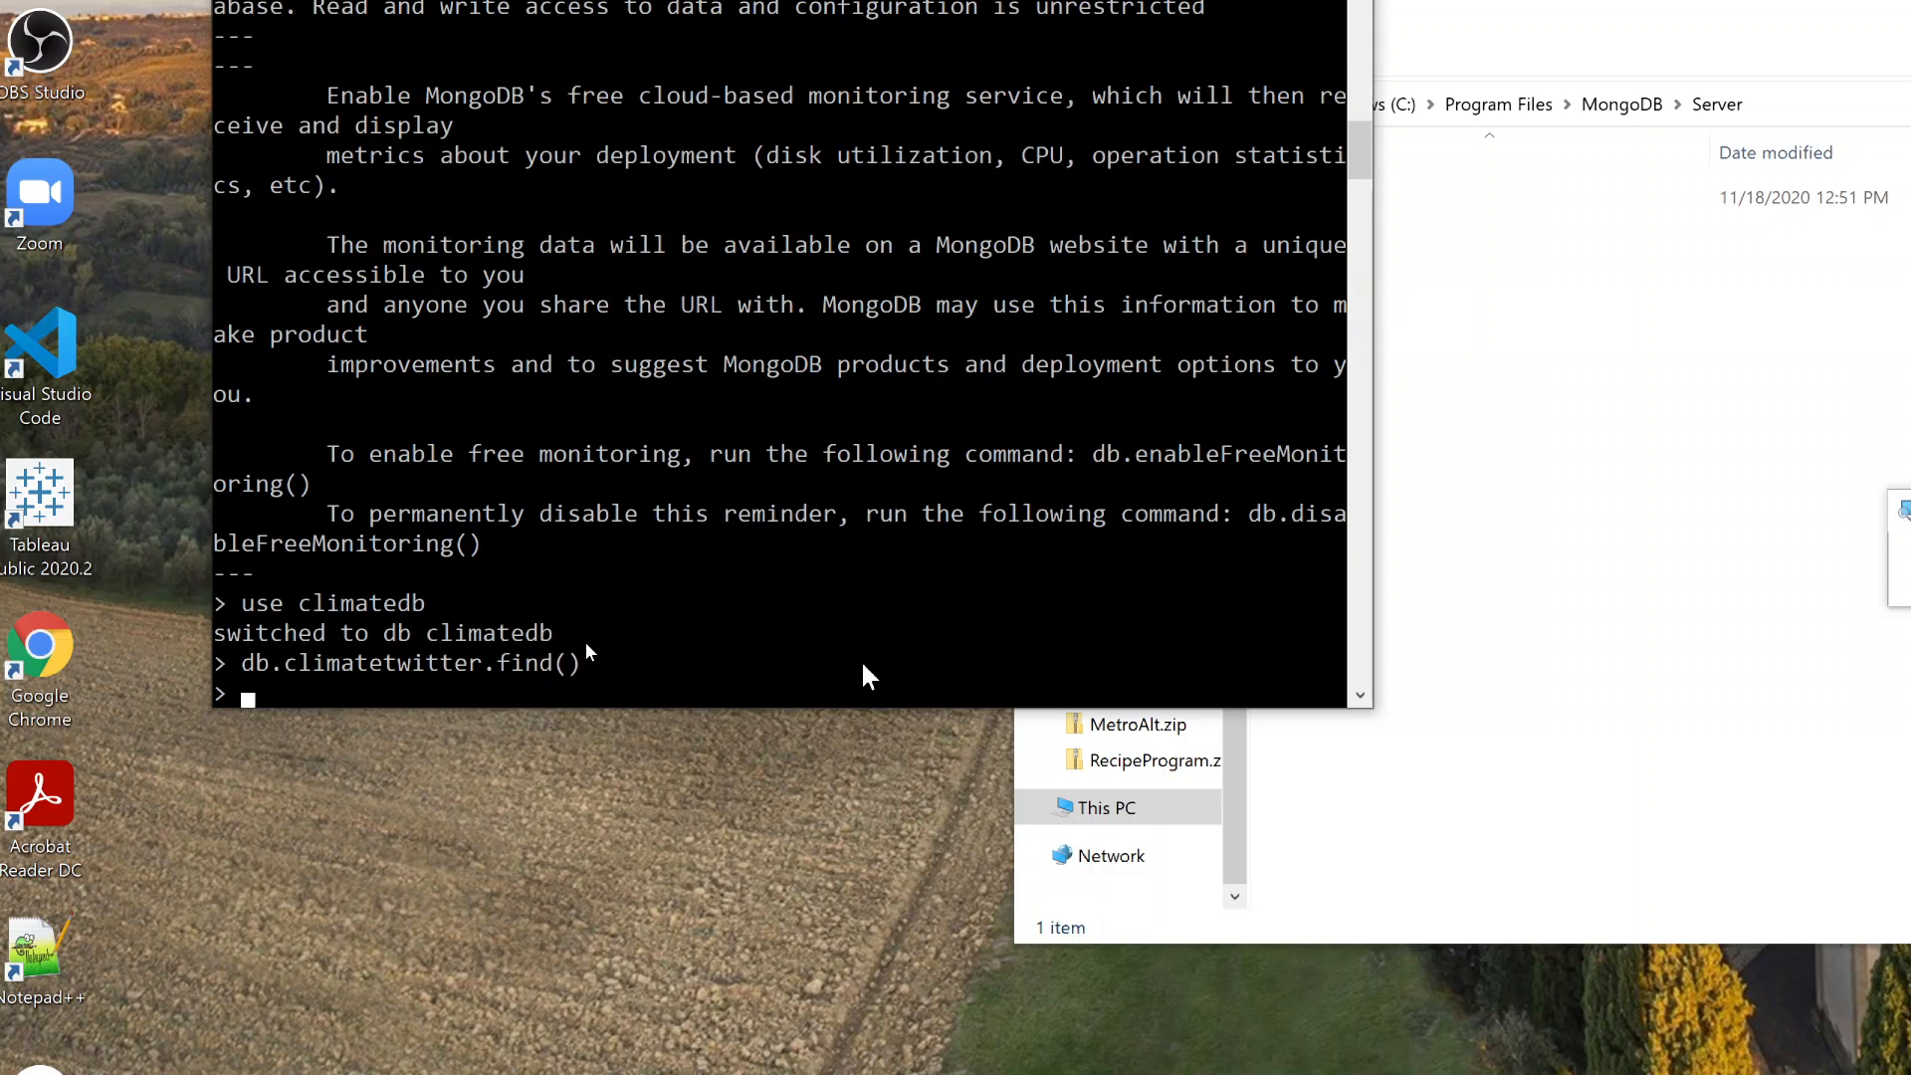